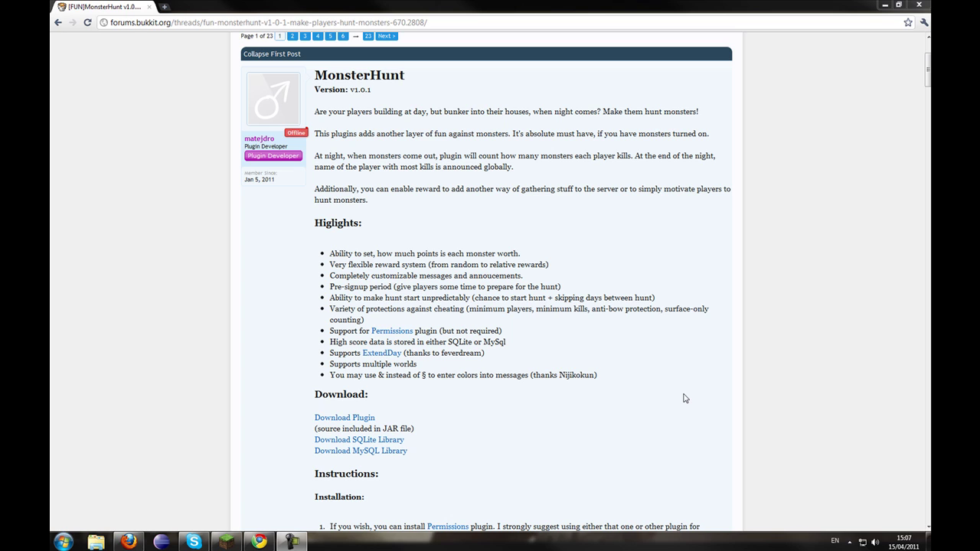
Step: Examine the MonsterHunt v1.0.1 post's highlights, installation instructions and plugin download link
scroll(642, 387, "up", 3)
scroll(642, 387, "down", 4)
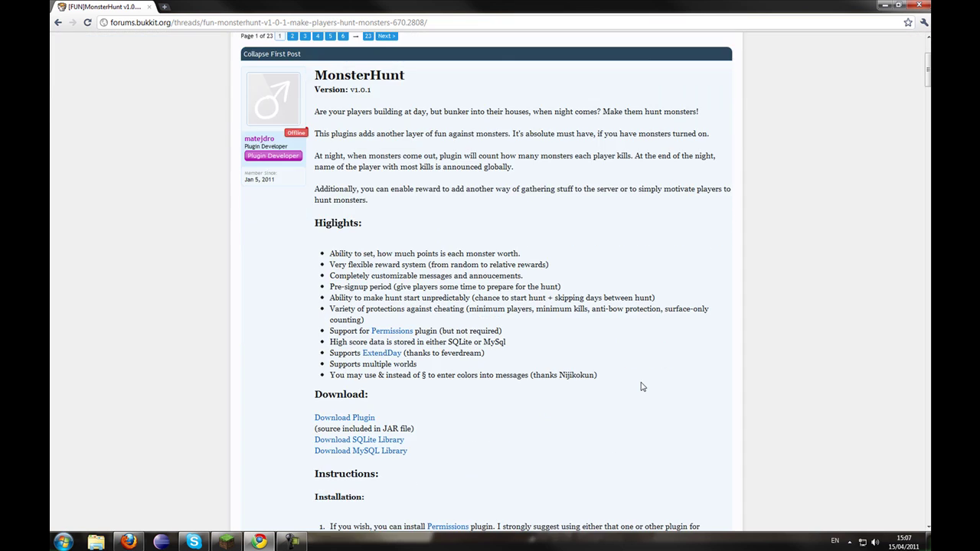
scroll(642, 387, "down", 3)
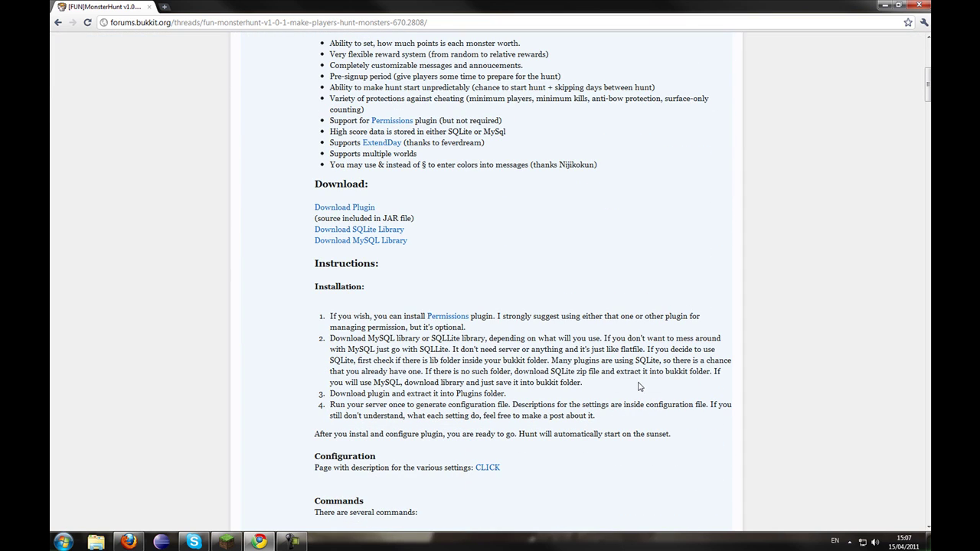
scroll(640, 387, "up", 5)
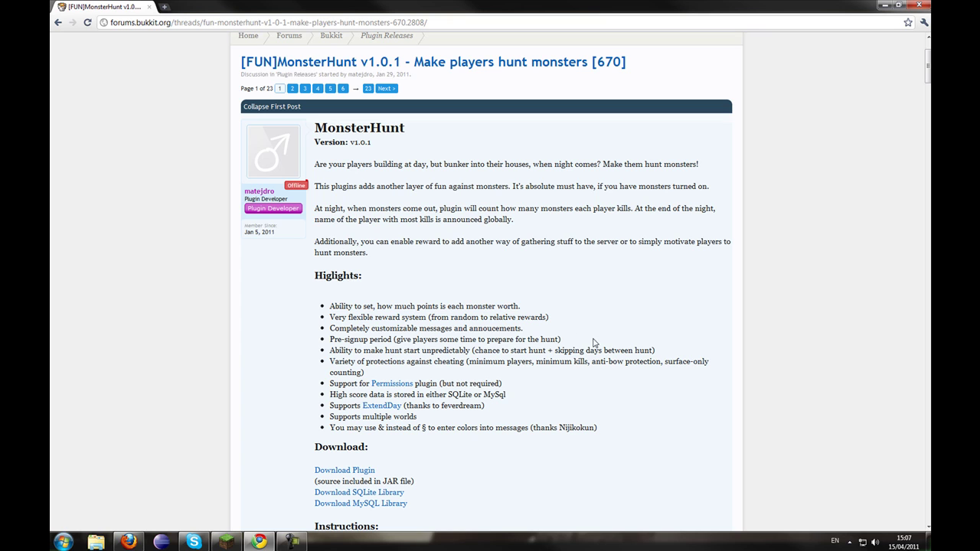
scroll(618, 355, "down", 2)
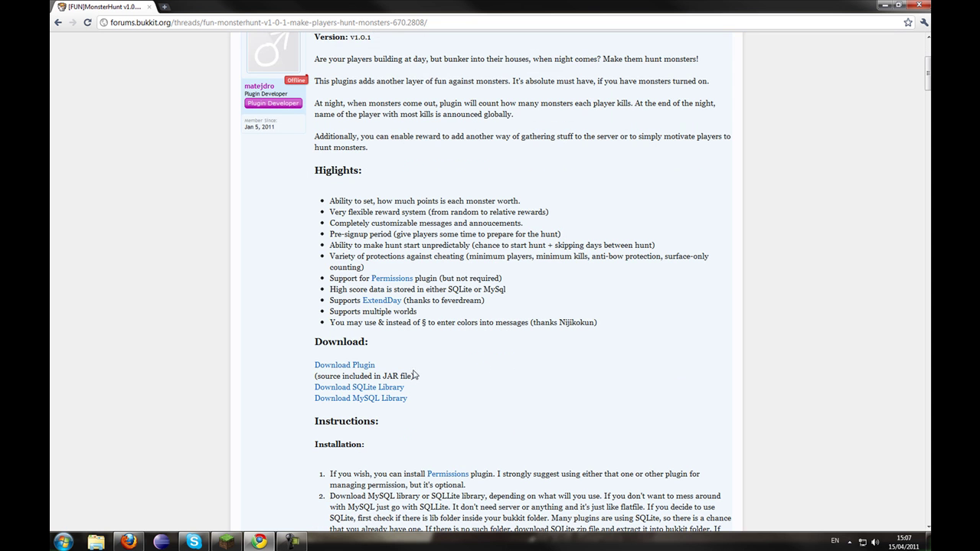
left_click(341, 367)
Step: Shrink the browser window, open the plugins folder inside the desktop MonsterHunt folder beside it, and select MonsterHunt.jar
mouse_move(400, 9)
left_mouse_down()
mouse_move(400, 83)
mouse_move(400, 3)
left_mouse_up()
left_click_drag(747, 6, 409, 113)
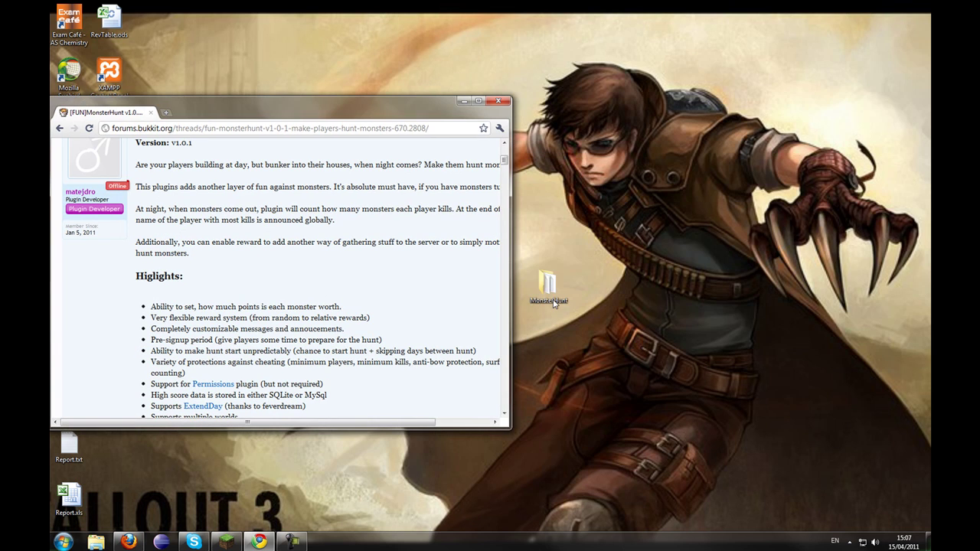
double_click(548, 285)
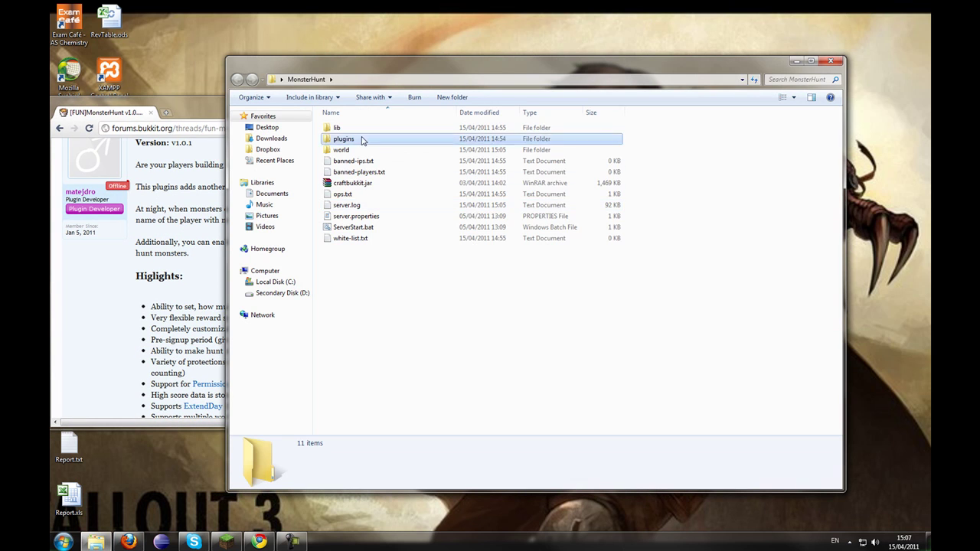
double_click(348, 139)
left_click_drag(418, 69, 694, 95)
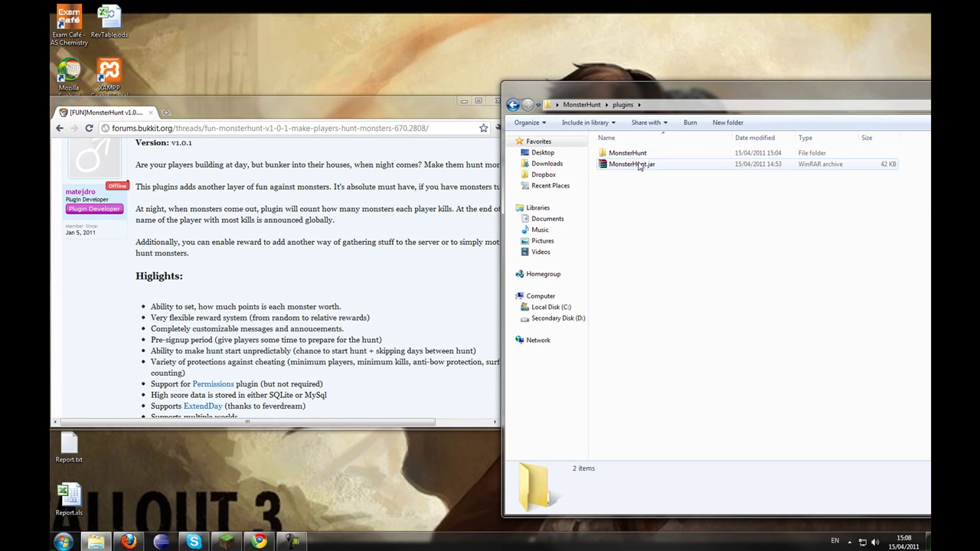
left_click(629, 167)
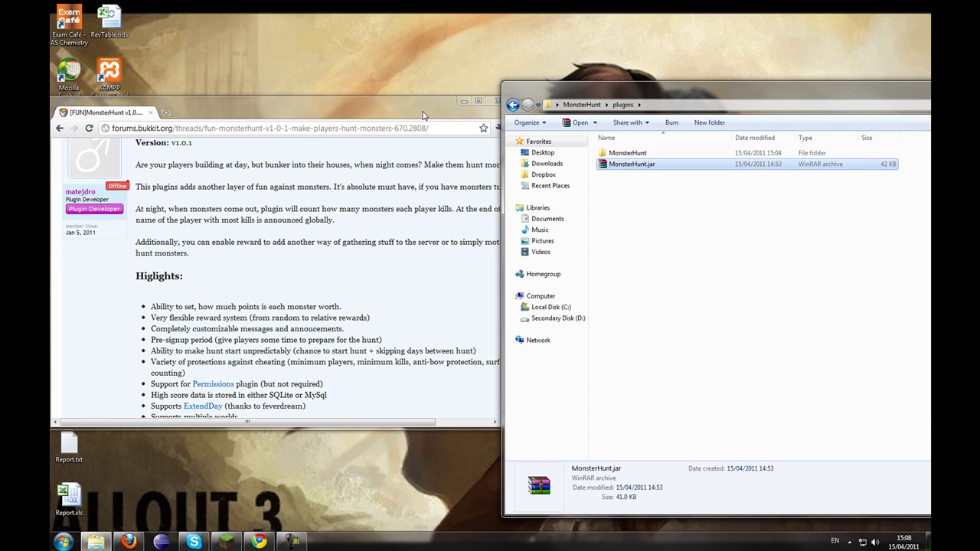
Step: Enlarge the forum page window, open the SQLite library archive sqlite.zip, and dismiss the licence reminder
left_click_drag(423, 113, 402, 62)
left_click_drag(455, 376, 455, 545)
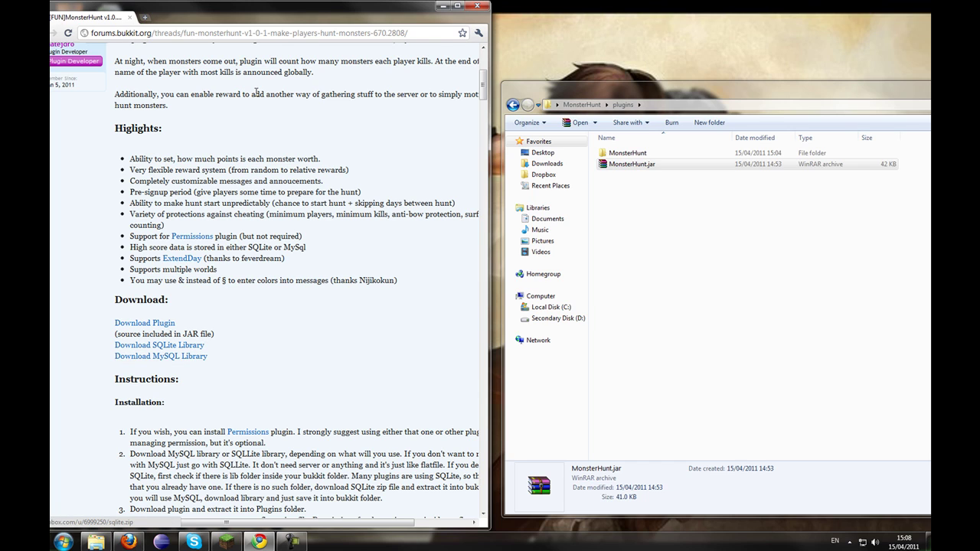
left_click_drag(276, 14, 318, 39)
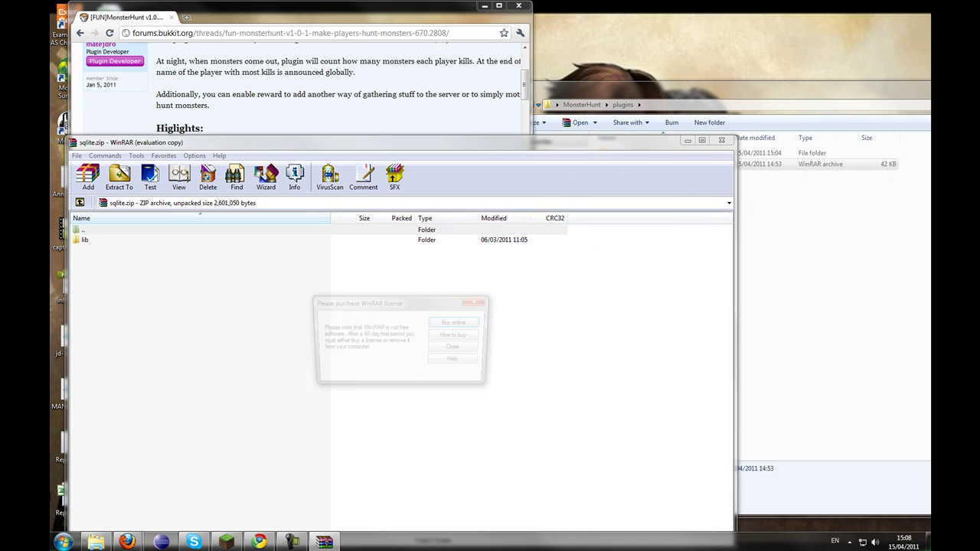
left_click(486, 300)
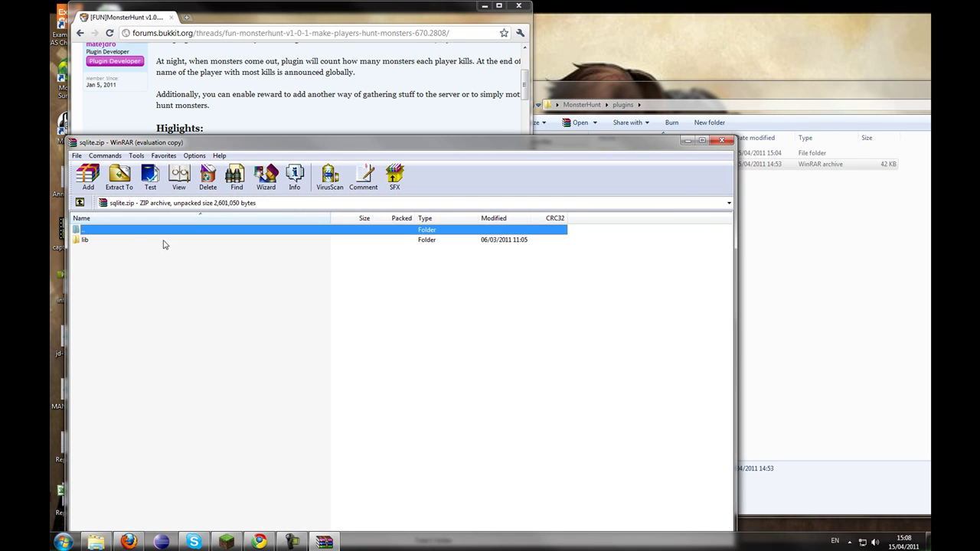
Step: Try to copy the lib folder from sqlite.zip into the main MonsterHunt server folder
left_click(163, 240)
left_click(888, 275)
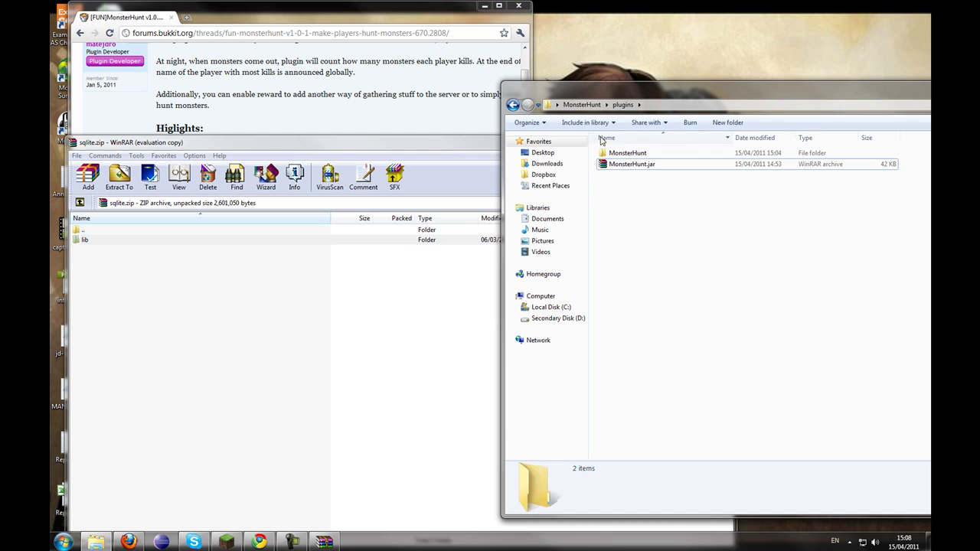
left_click(580, 104)
left_click(89, 242)
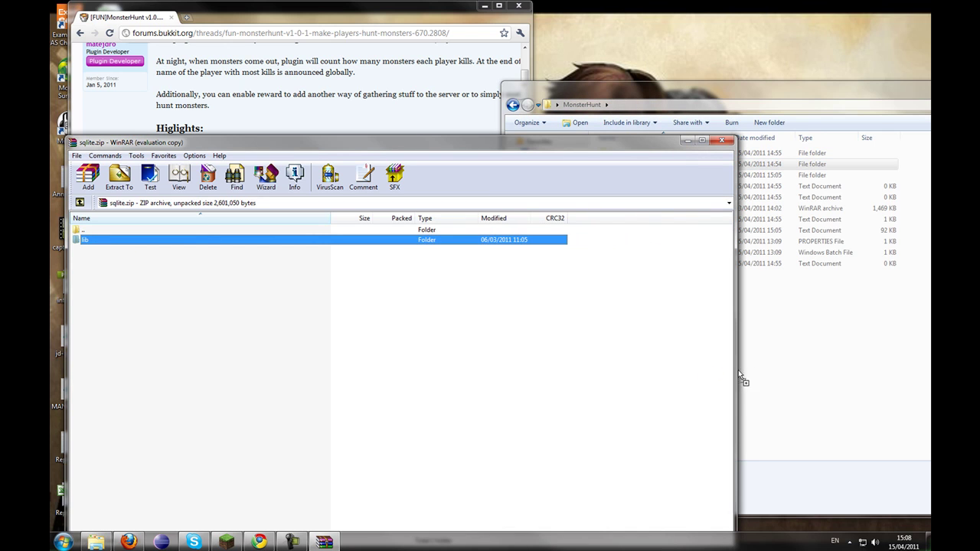
left_click(713, 307)
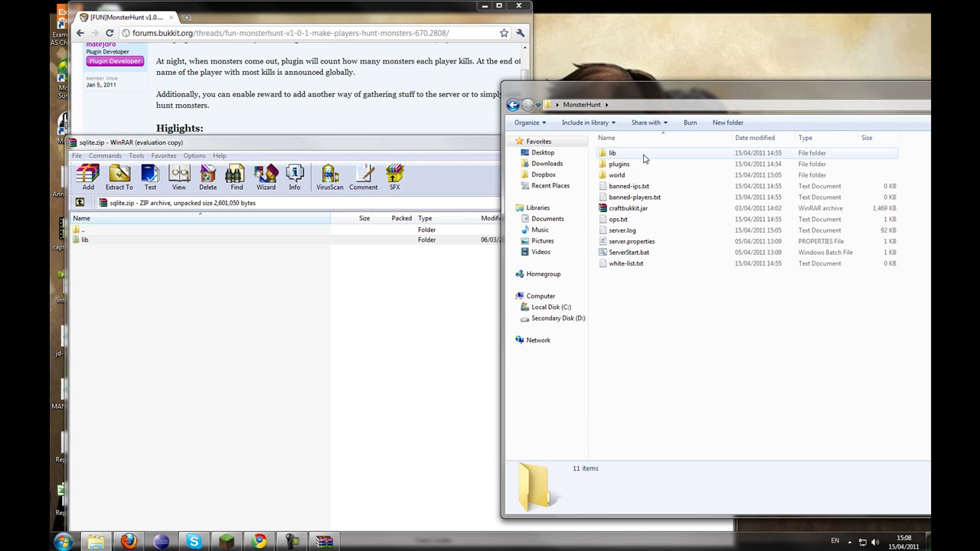
Step: Compare the server's lib folder with the lib and native folders in sqlite.zip, then close the archive
double_click(615, 153)
double_click(136, 243)
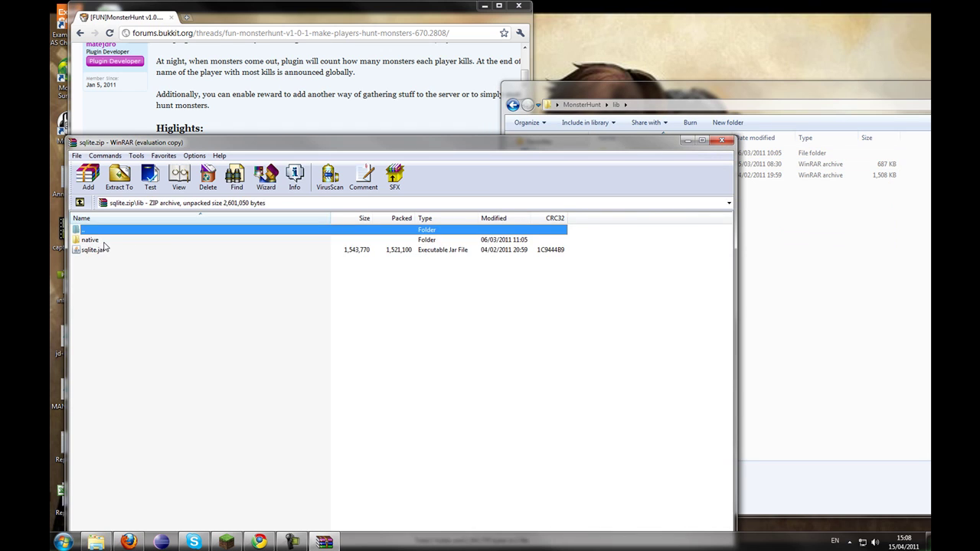
double_click(105, 241)
double_click(103, 241)
double_click(99, 233)
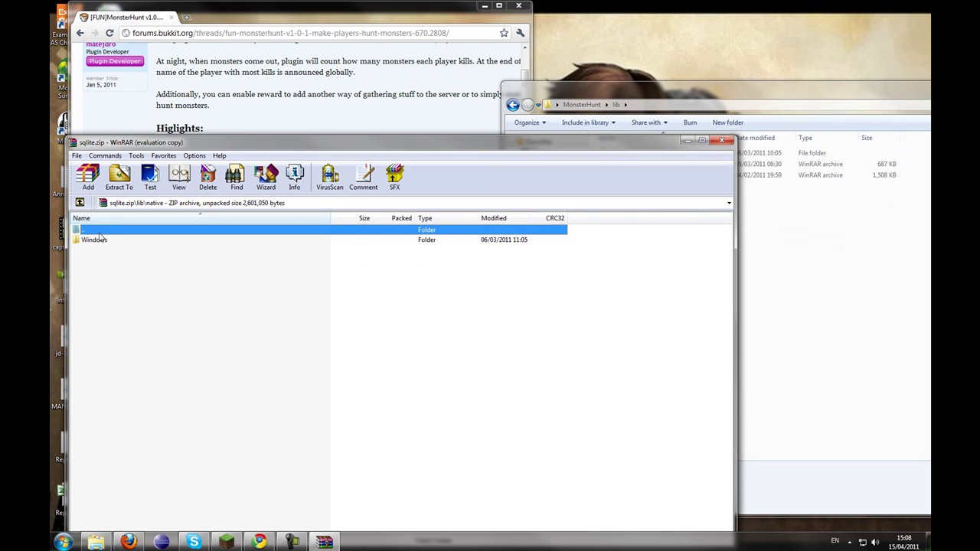
double_click(105, 232)
left_click(95, 252)
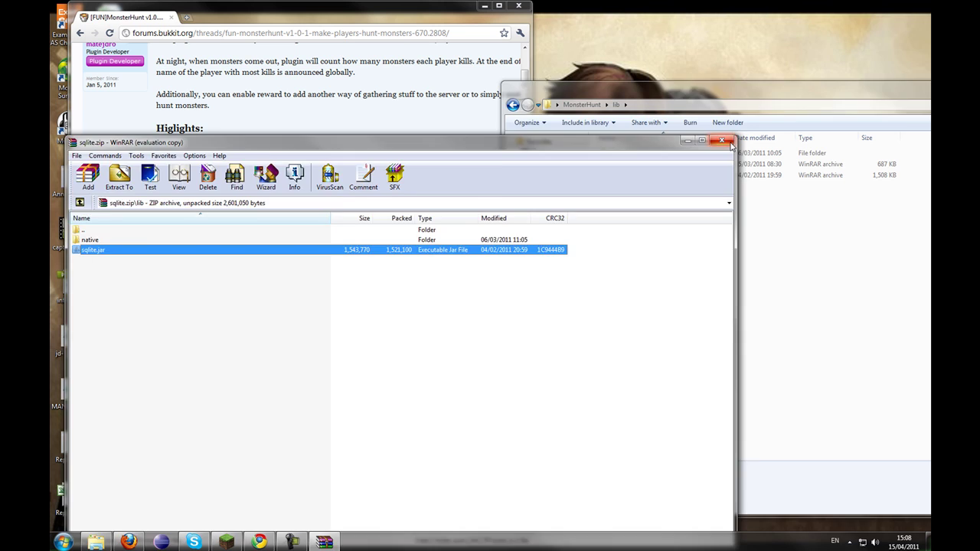
left_click(722, 140)
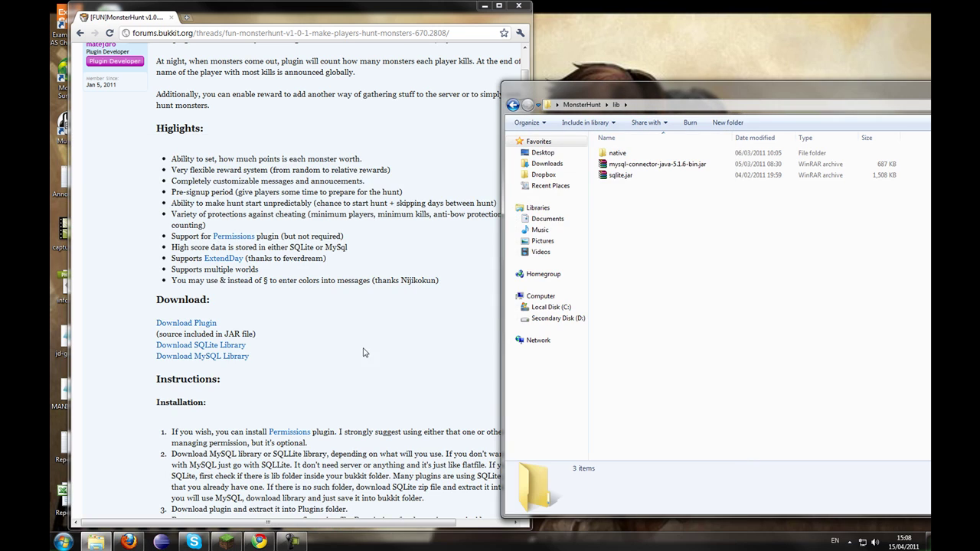
Step: Maximize the forum page, return to the server's plugins folder, and move its window clear of the post text
left_click(499, 5)
scroll(627, 243, "up", 1)
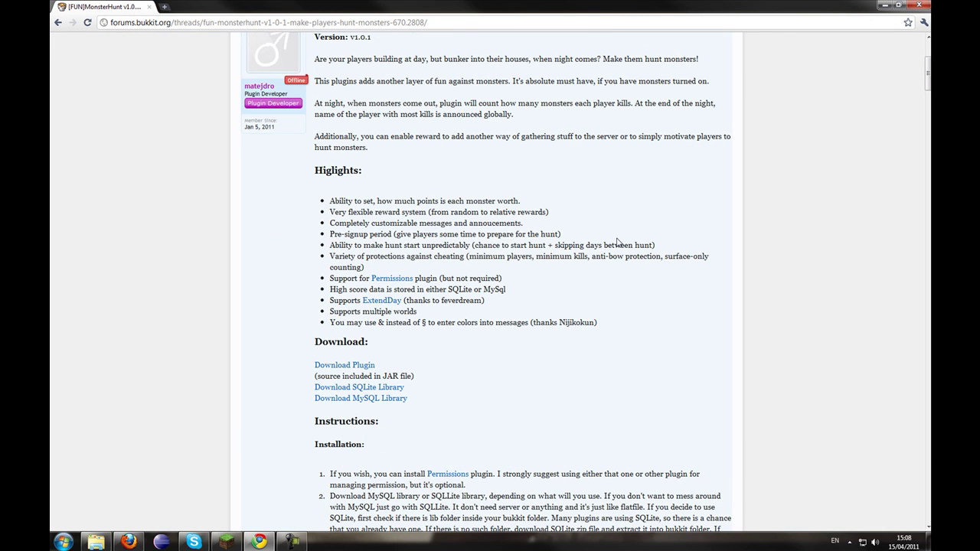
key("alt+Tab")
double_click(636, 175)
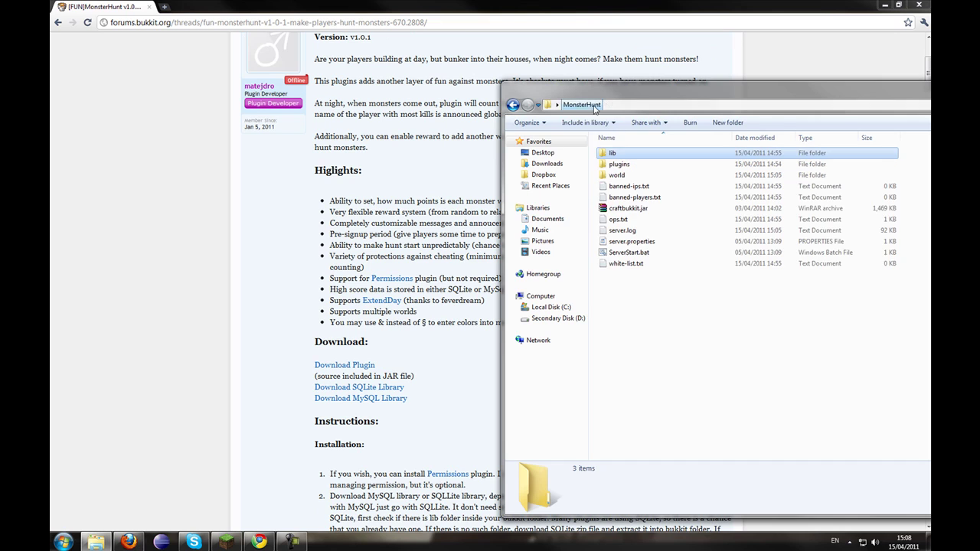
double_click(620, 165)
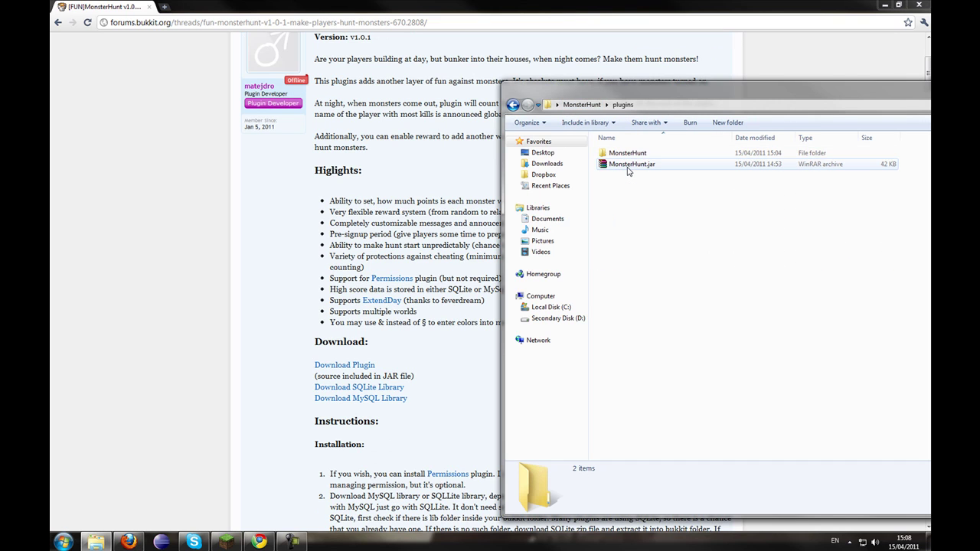
left_click_drag(689, 91, 773, 91)
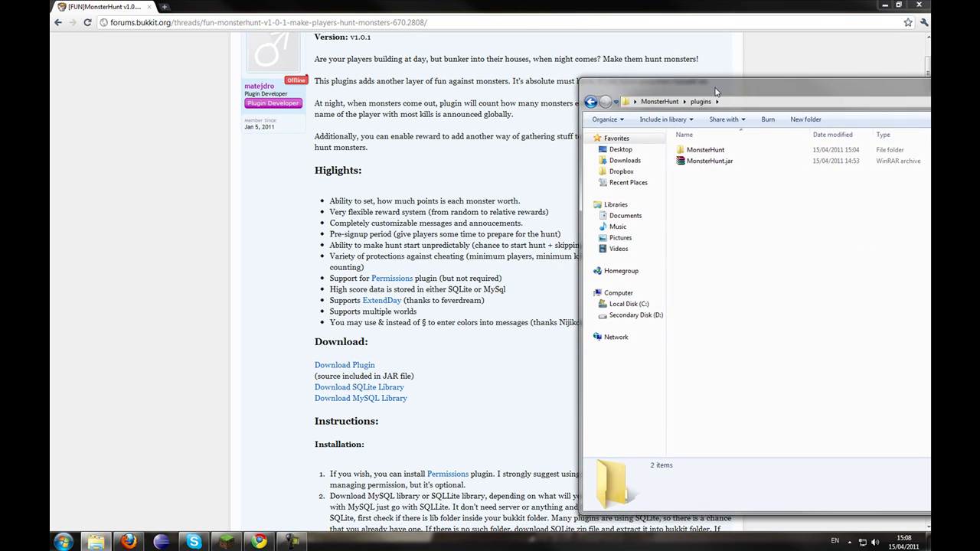
Step: Read the post's installation instructions, user and admin commands, permission nodes and credits
left_click(446, 289)
scroll(446, 290, "down", 3)
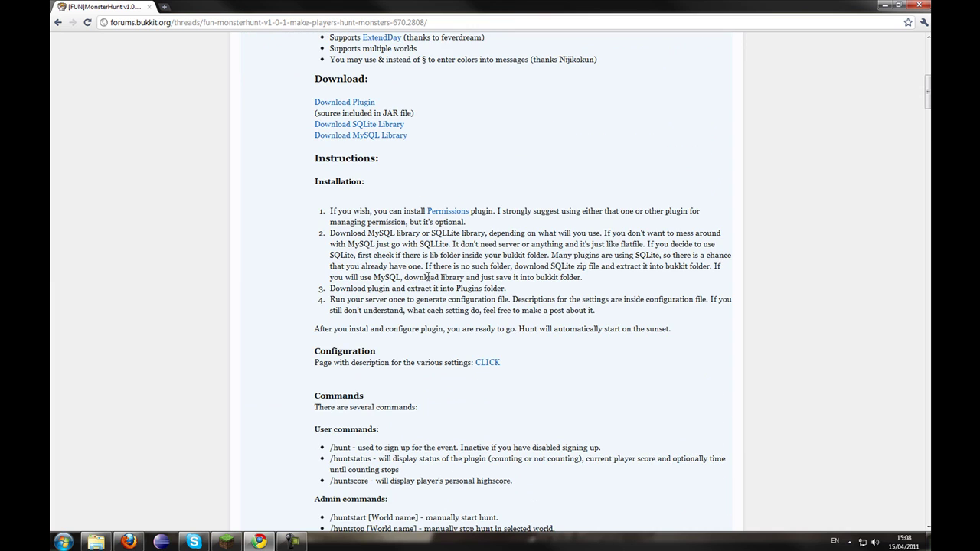
scroll(429, 277, "down", 4)
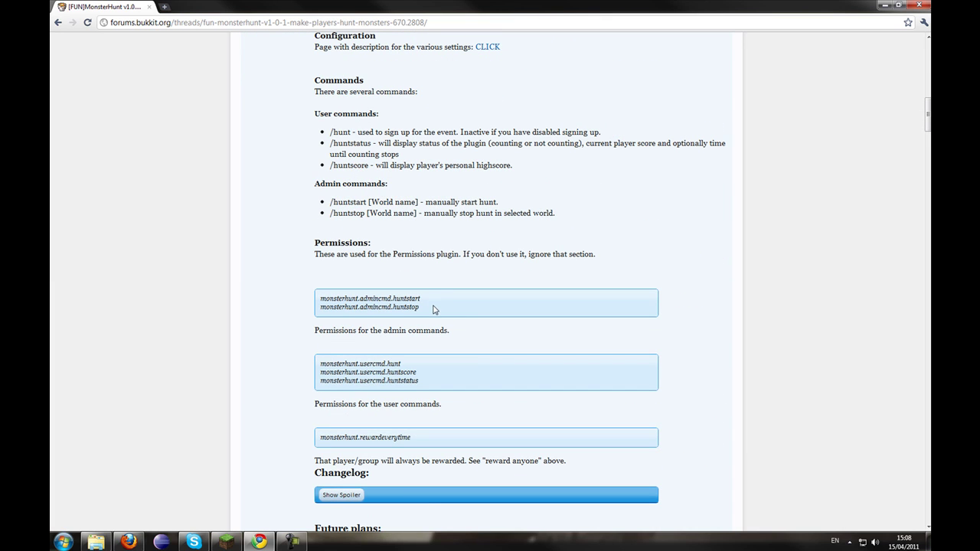
scroll(434, 308, "down", 1)
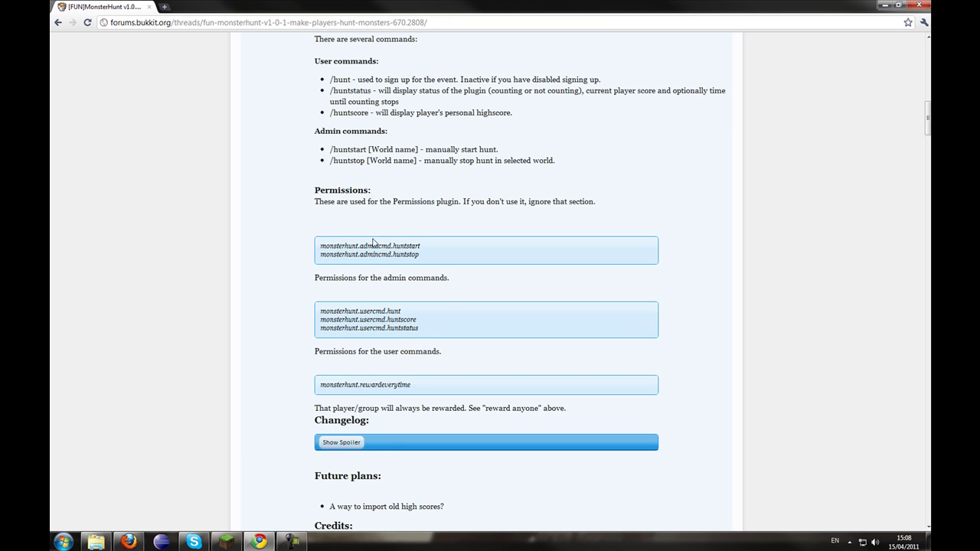
scroll(462, 354, "down", 2)
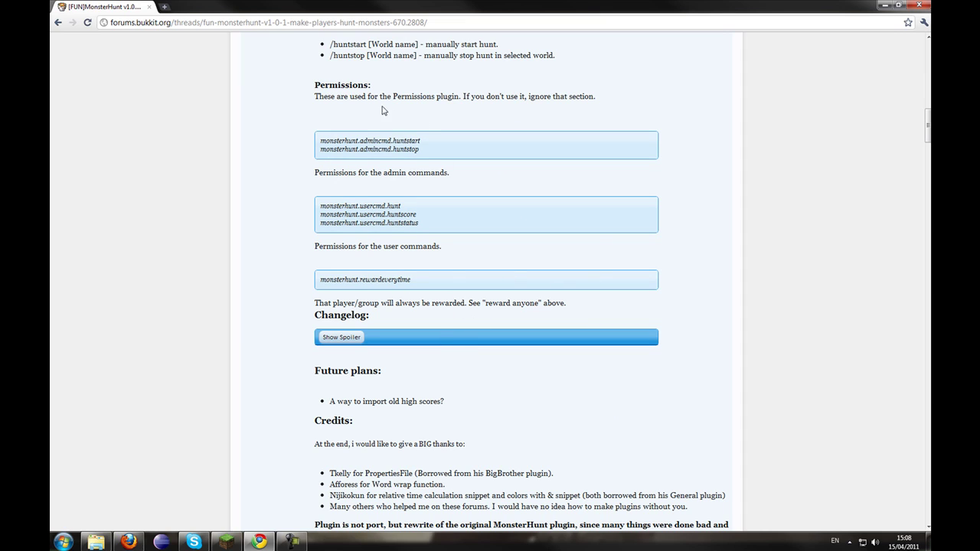
scroll(450, 270, "down", 3)
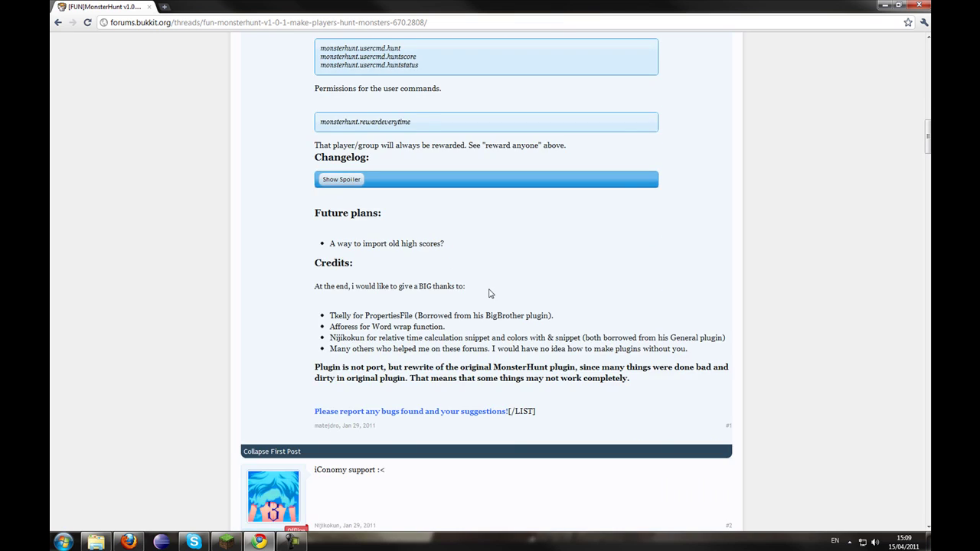
scroll(490, 293, "up", 12)
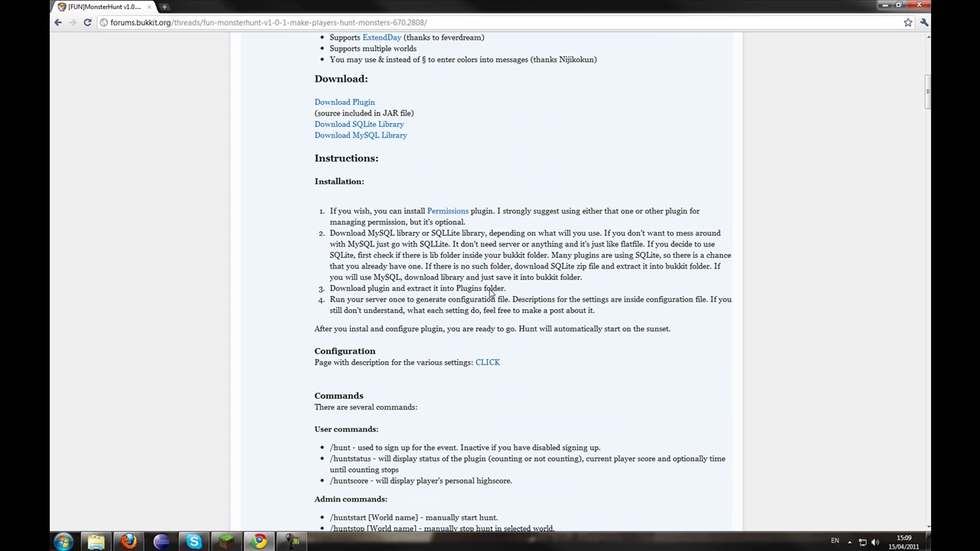
scroll(490, 293, "up", 3)
Step: Launch the Bukkit server with ServerStart.bat from the MonsterHunt folder and make its console window taller
key("alt+Tab")
left_click_drag(681, 91, 368, 69)
left_click(346, 77)
double_click(383, 225)
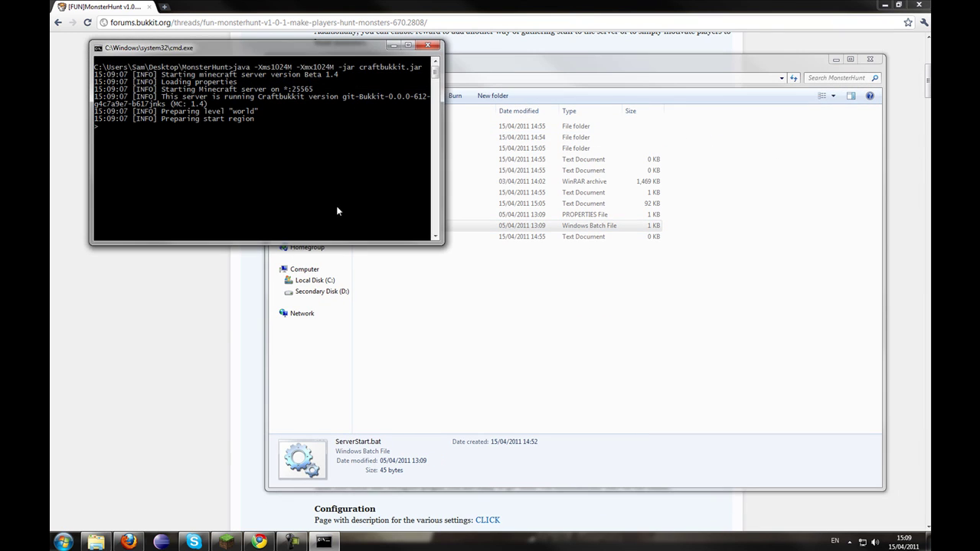
left_click_drag(349, 243, 360, 413)
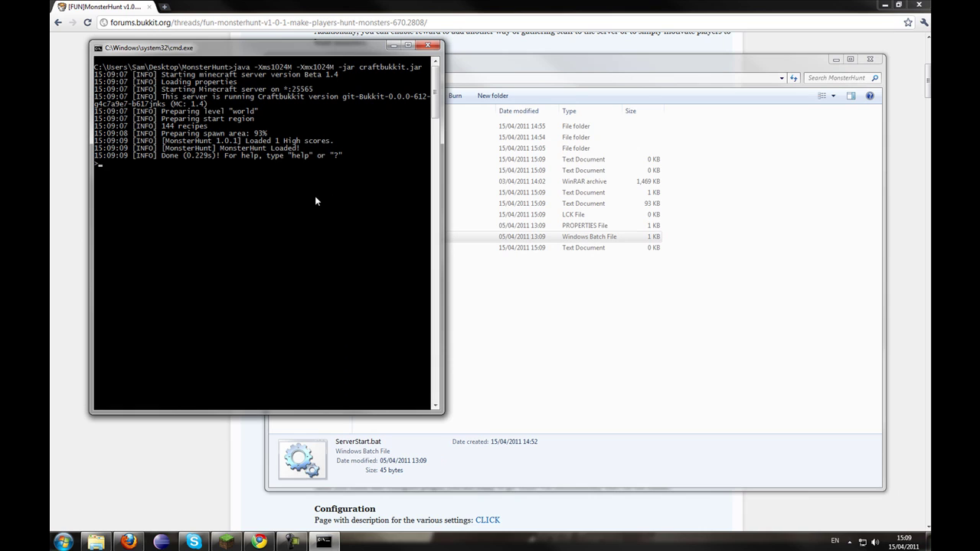
Step: Shut down the running server with the stop console command
type("stop")
key("Return")
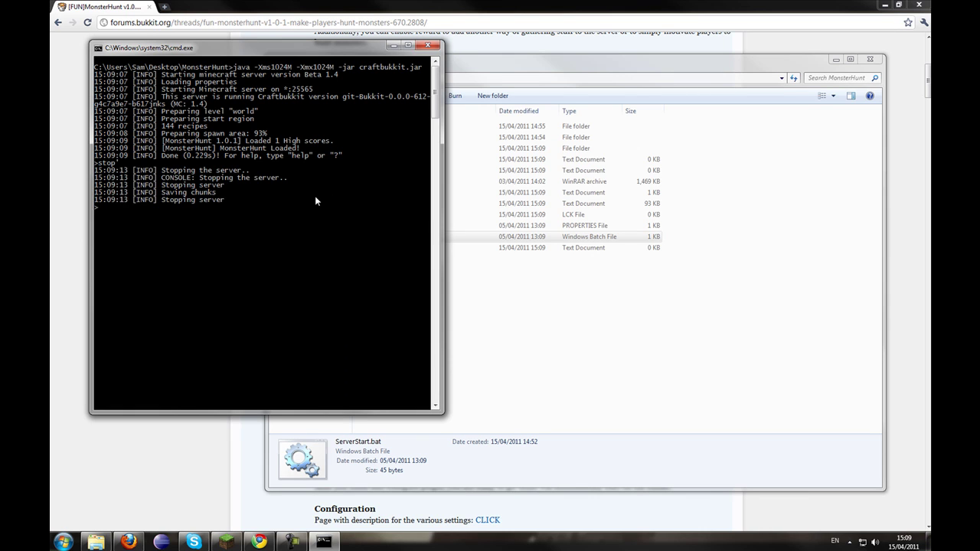
key("Up")
key("Up")
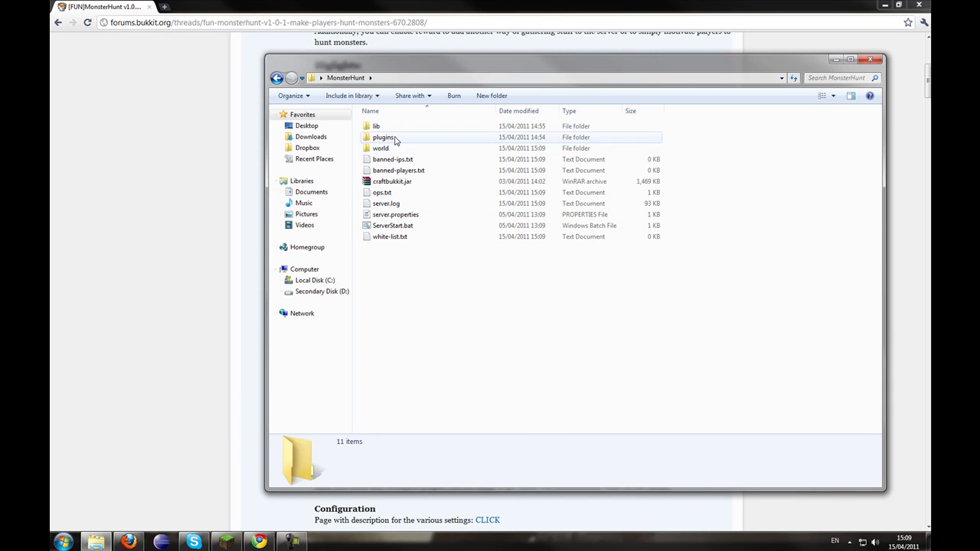
Step: Open the MonsterHunt configuration folder inside plugins and select the global.config file
double_click(383, 138)
double_click(391, 127)
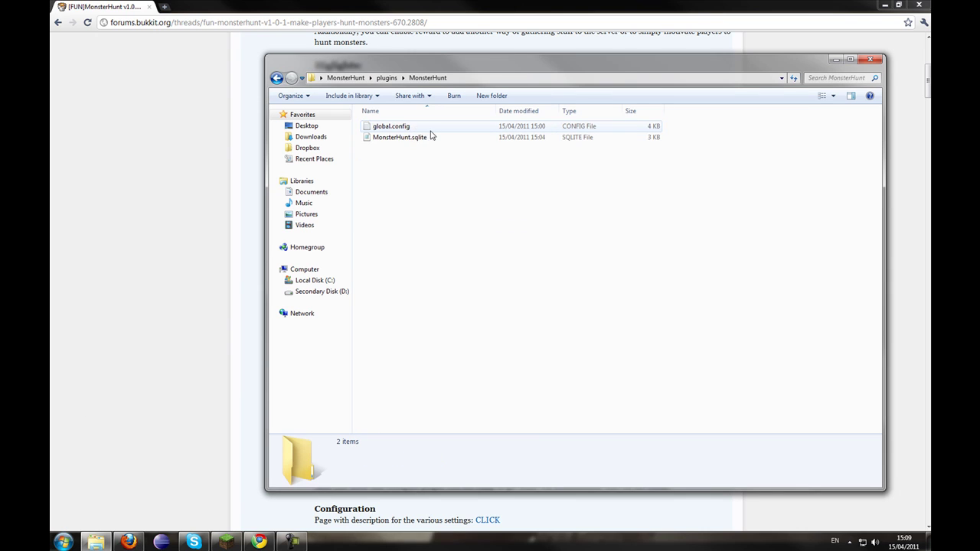
left_click(414, 138)
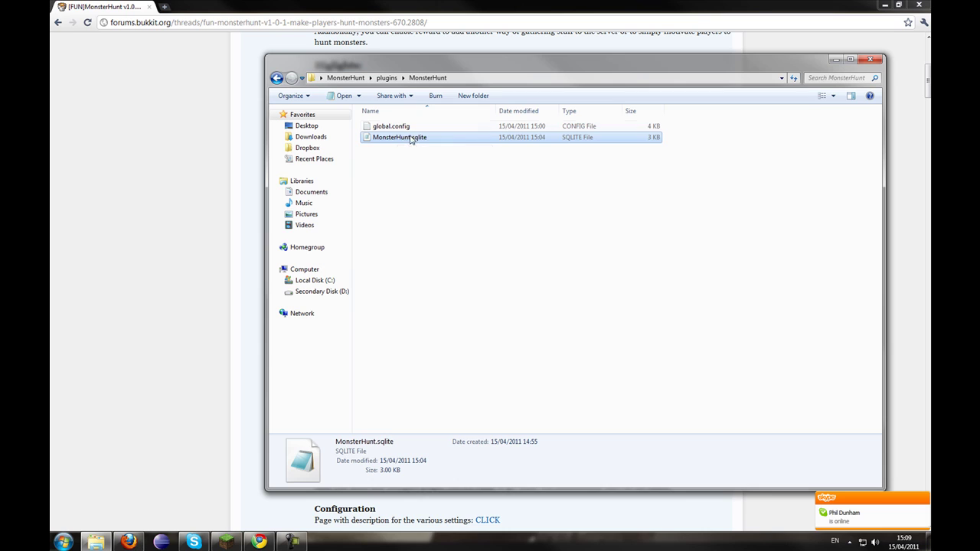
left_click(412, 127)
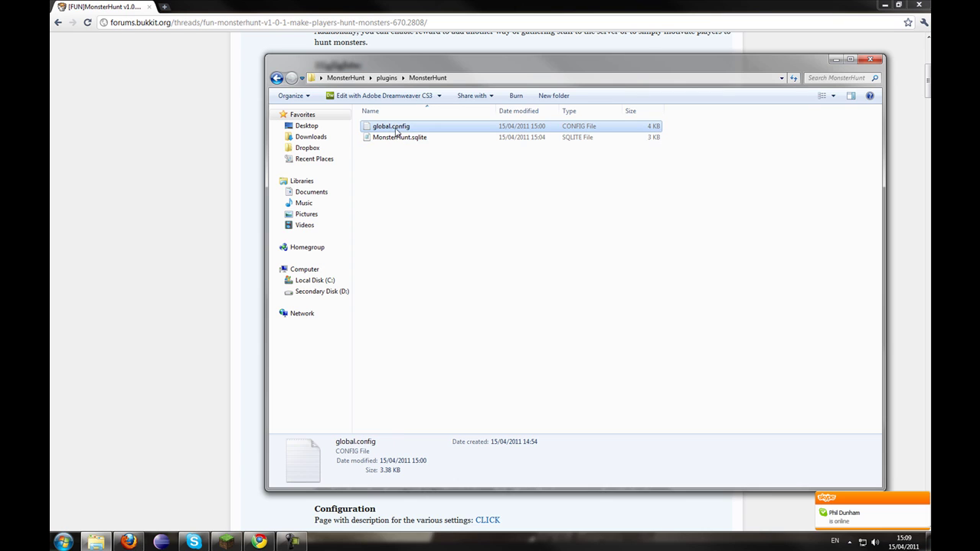
Step: Open global.config in Dreamweaver and examine the SkipDays, monster point value, MinimumPlayers and EnableSignup settings
double_click(407, 128)
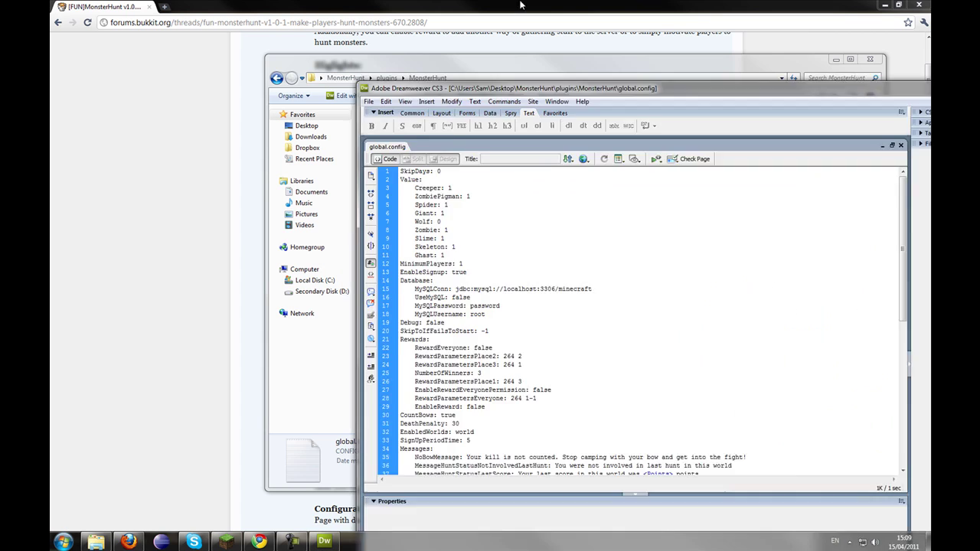
left_click(621, 232)
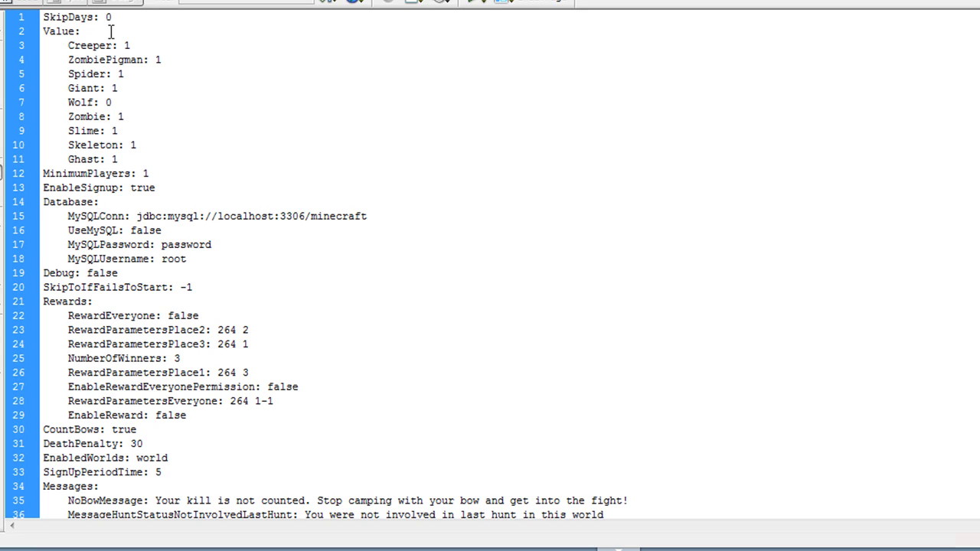
left_click(188, 153)
left_click(164, 128)
left_click(148, 159)
left_click(116, 102)
left_click(164, 188)
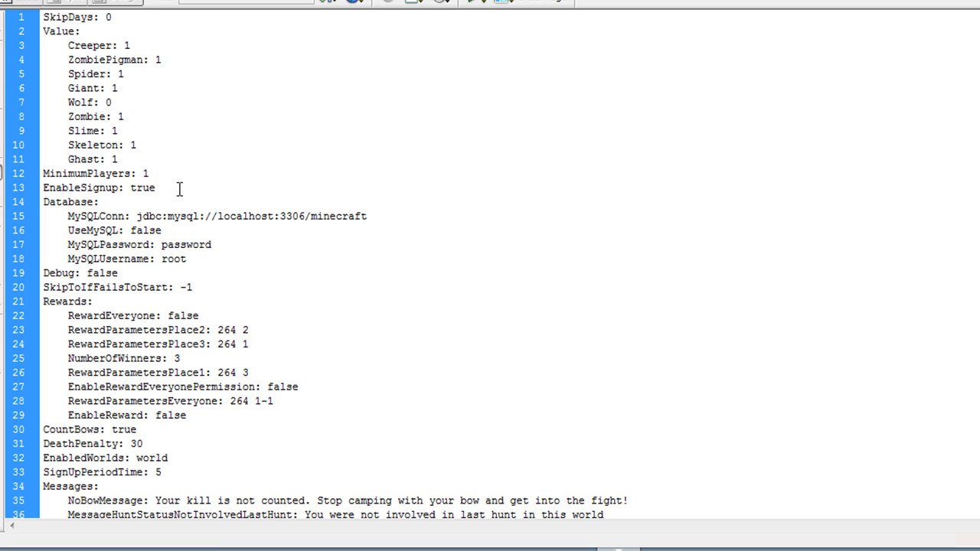
Step: Examine the Database section and the Debug and SkipToIfFailsToStart settings in global.config
left_click(109, 199)
scroll(191, 201, "down", 1)
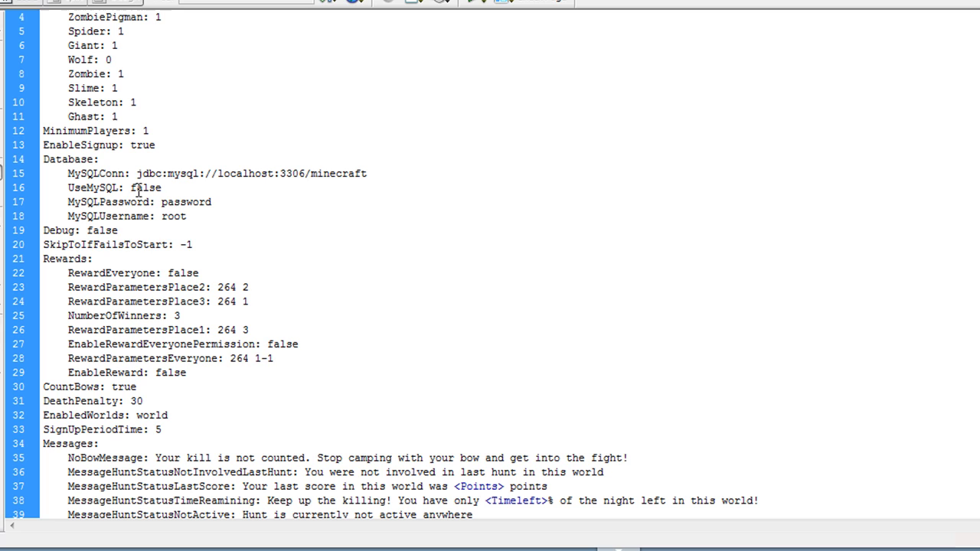
left_click(160, 229)
scroll(180, 215, "down", 1)
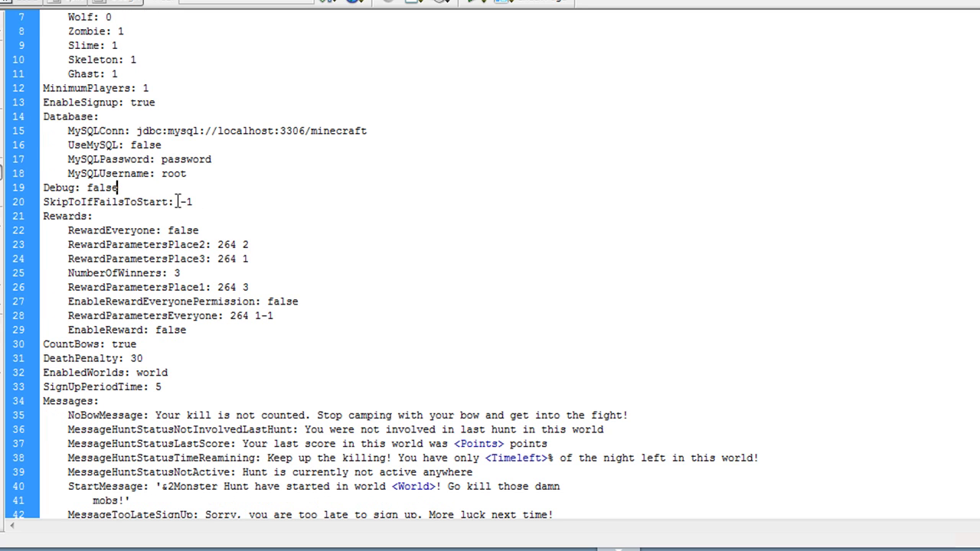
Step: Examine the Rewards section, including EnableReward, the item and amount parameters per place, and the reward parameters for everyone
scroll(176, 201, "down", 1)
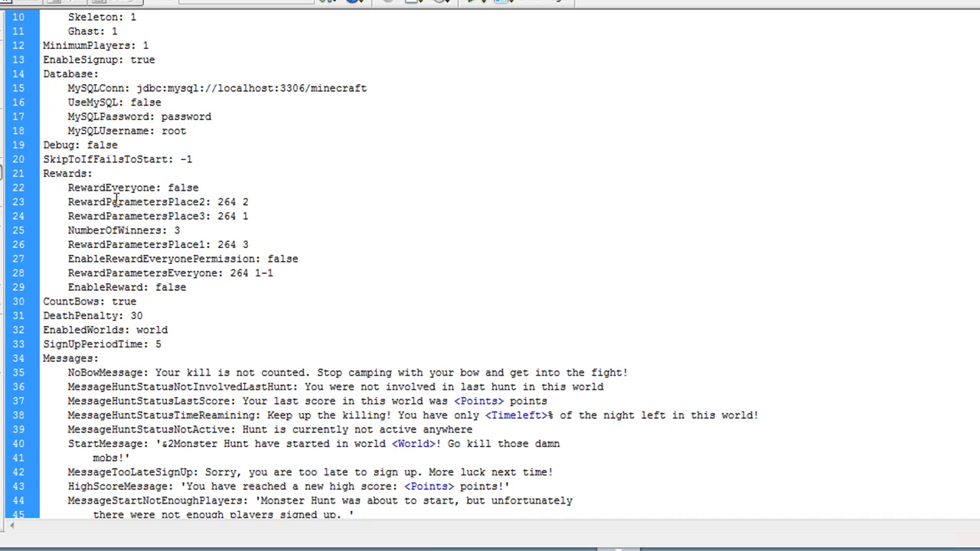
left_click(206, 288)
left_click(320, 273)
left_click(209, 289)
double_click(226, 245)
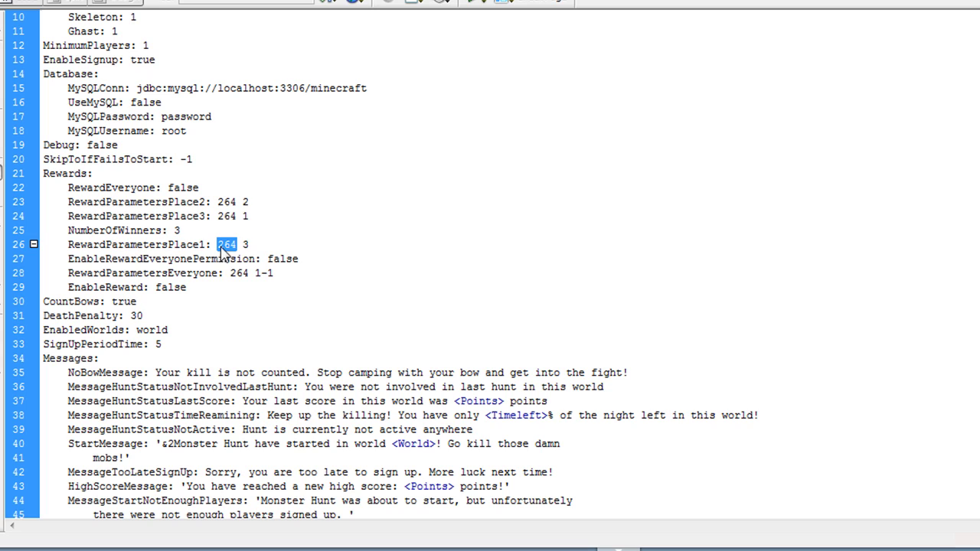
left_click(247, 245)
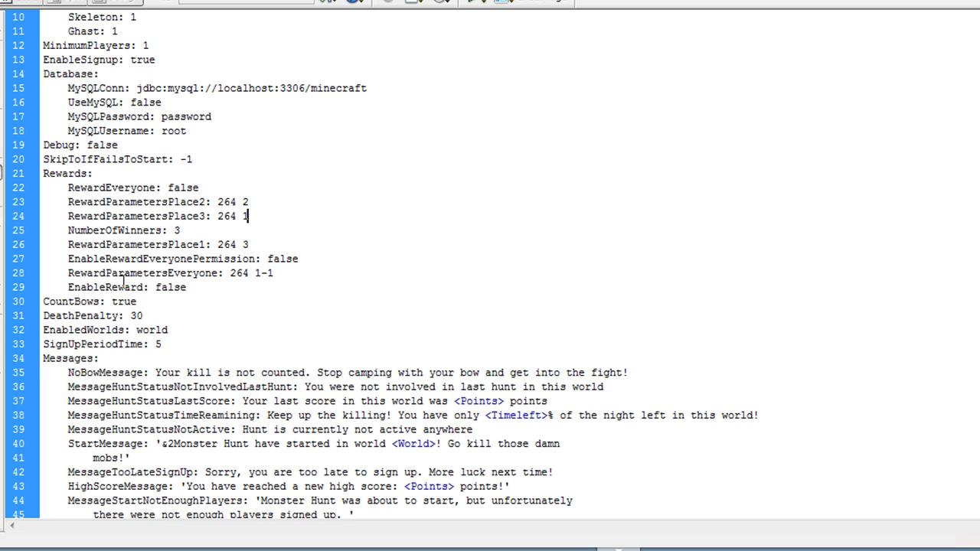
left_click_drag(205, 273, 212, 273)
left_click(242, 272)
Step: Examine the CountBows, DeathPenalty, EnabledWorlds and SignUpPeriodTime settings
scroll(208, 291, "down", 1)
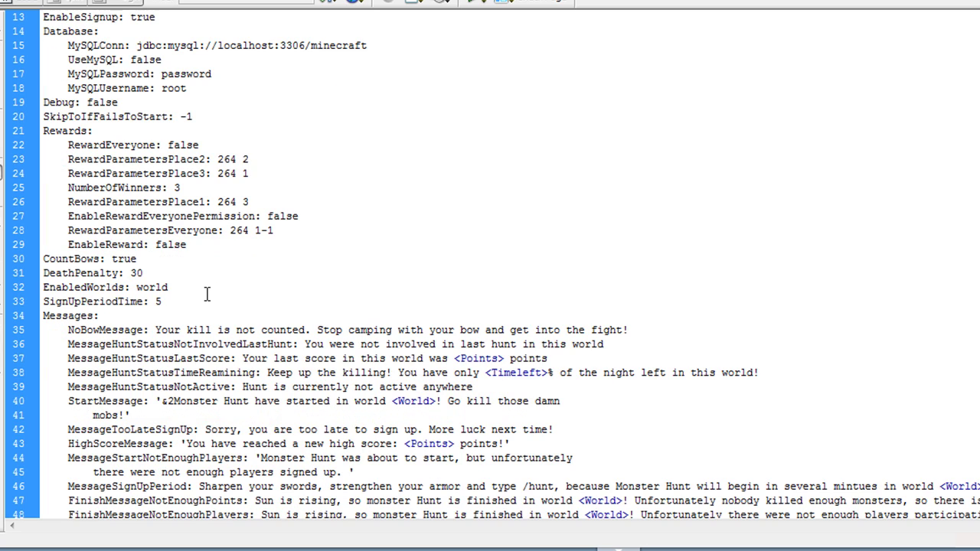
left_click(168, 259)
scroll(169, 259, "down", 1)
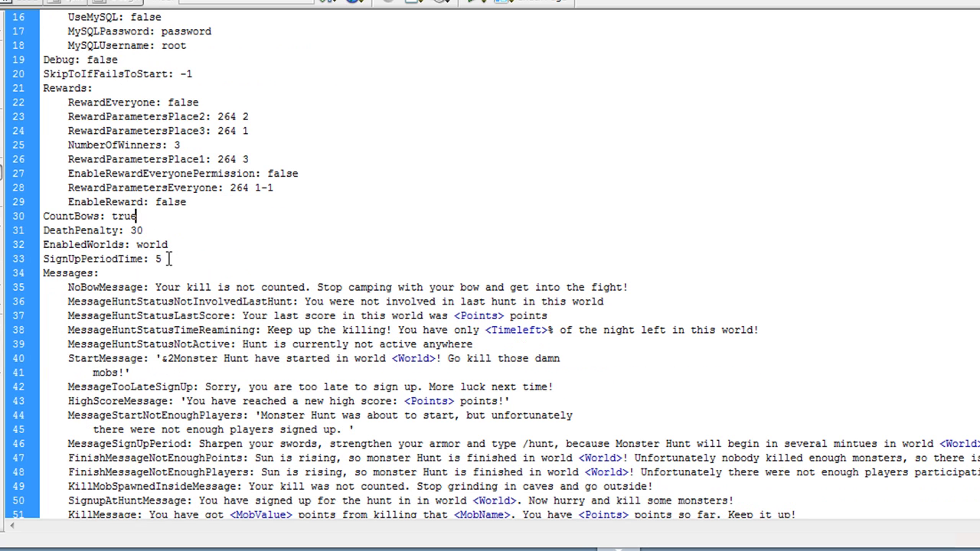
left_click(151, 230)
left_click(169, 247)
scroll(193, 260, "down", 2)
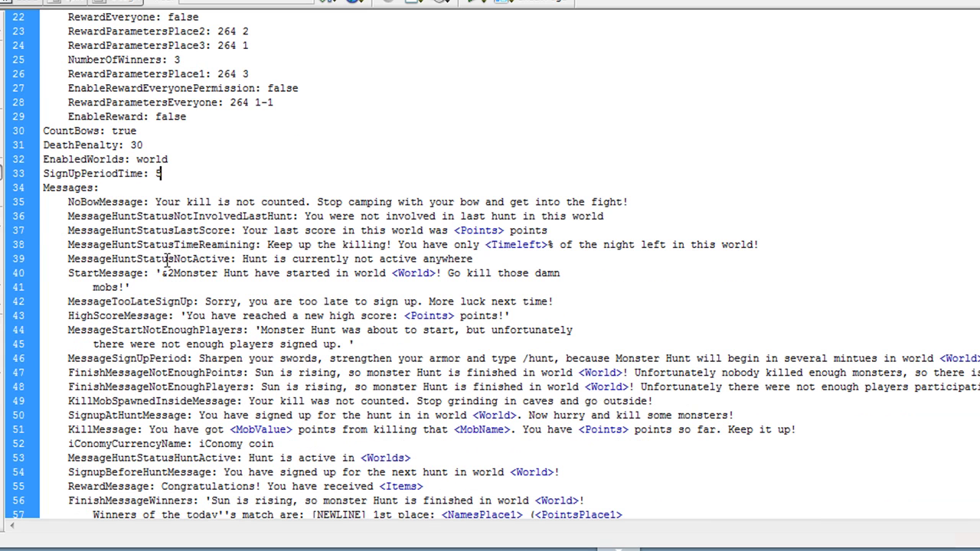
left_click(161, 173)
Step: Read the Messages section and the remaining settings from MinimumPoints to StartTime at the end of the file
scroll(134, 195, "down", 4)
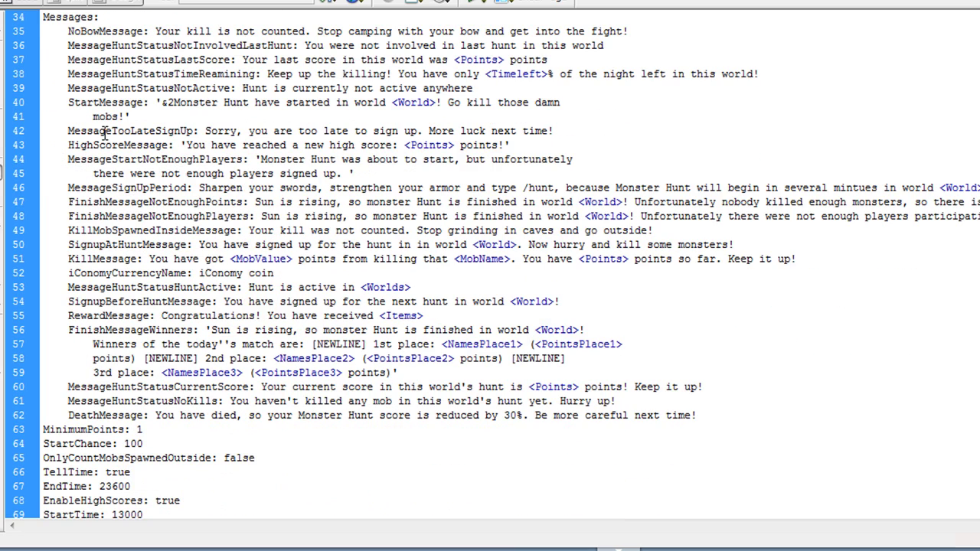
scroll(105, 133, "up", 1)
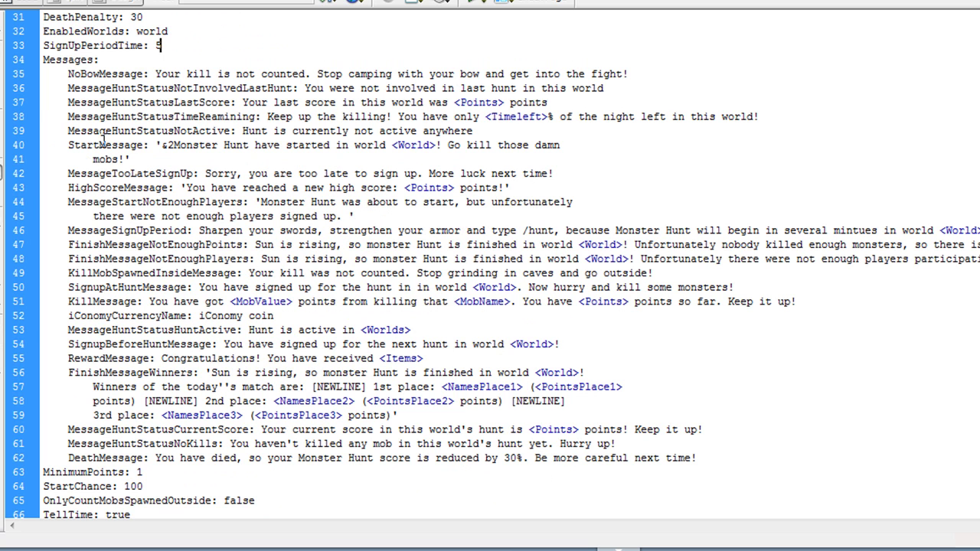
scroll(330, 277, "down", 2)
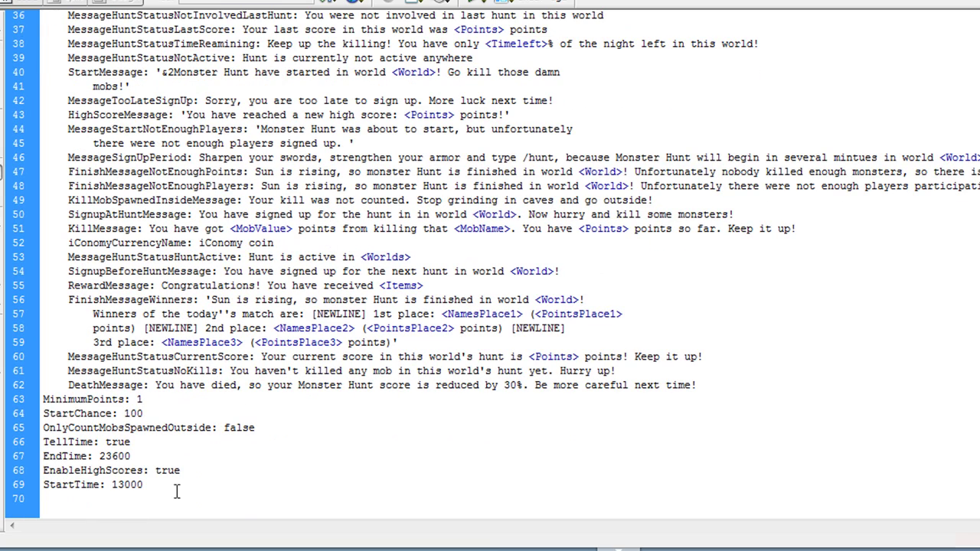
left_click(151, 457)
left_click(195, 411)
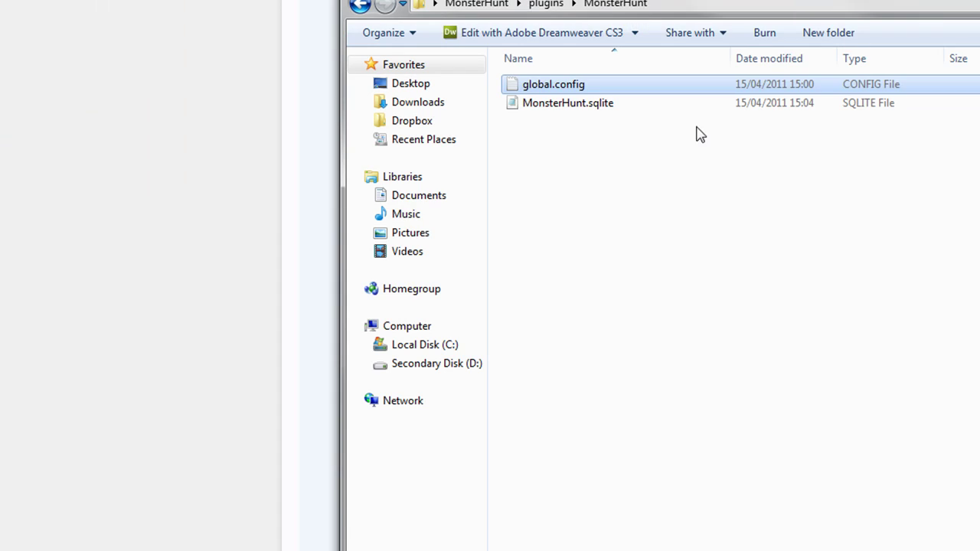
Step: Return to the main MonsterHunt server folder in Explorer and launch the server with ServerStart.bat
left_click(696, 133)
left_click(547, 4)
left_click(476, 3)
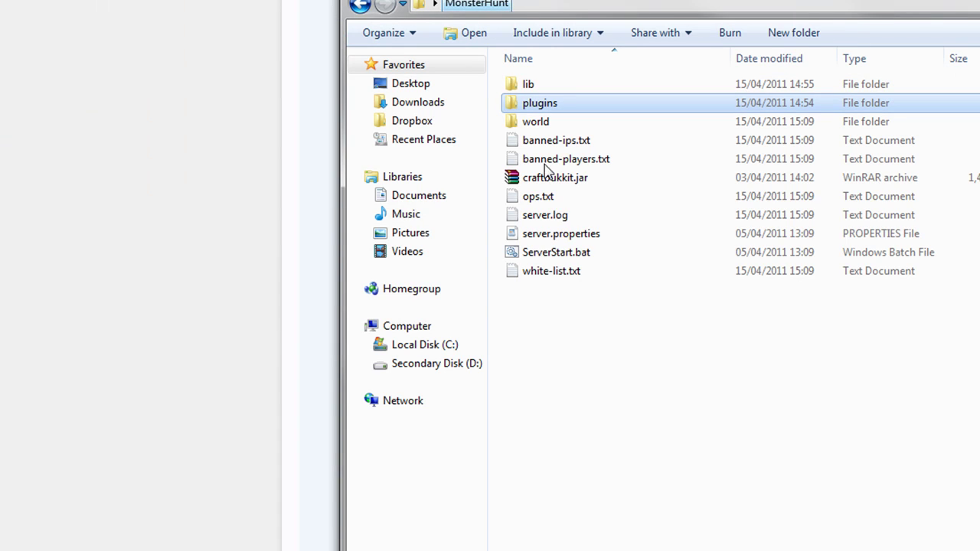
double_click(552, 252)
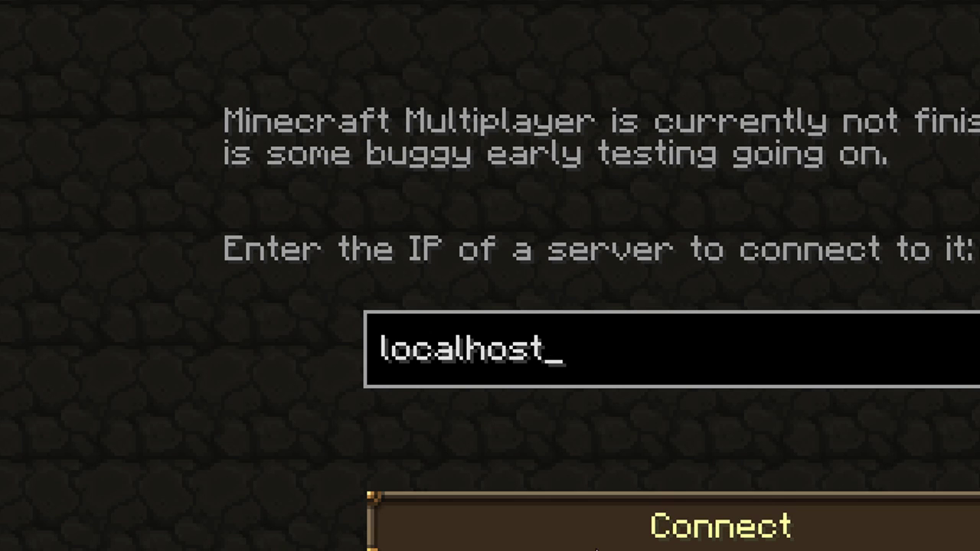
Step: Connect to the localhost server in Minecraft and check the player's inventory
left_click(645, 541)
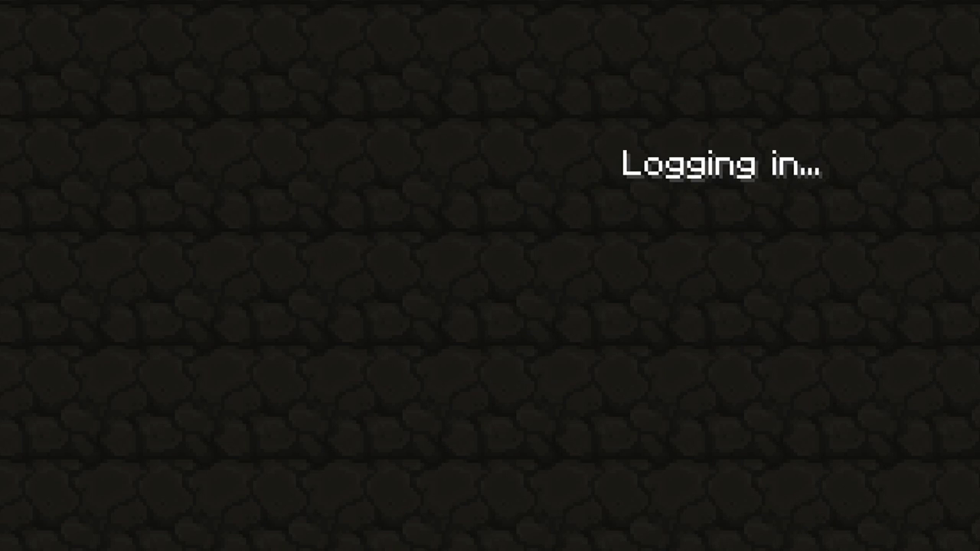
key("e")
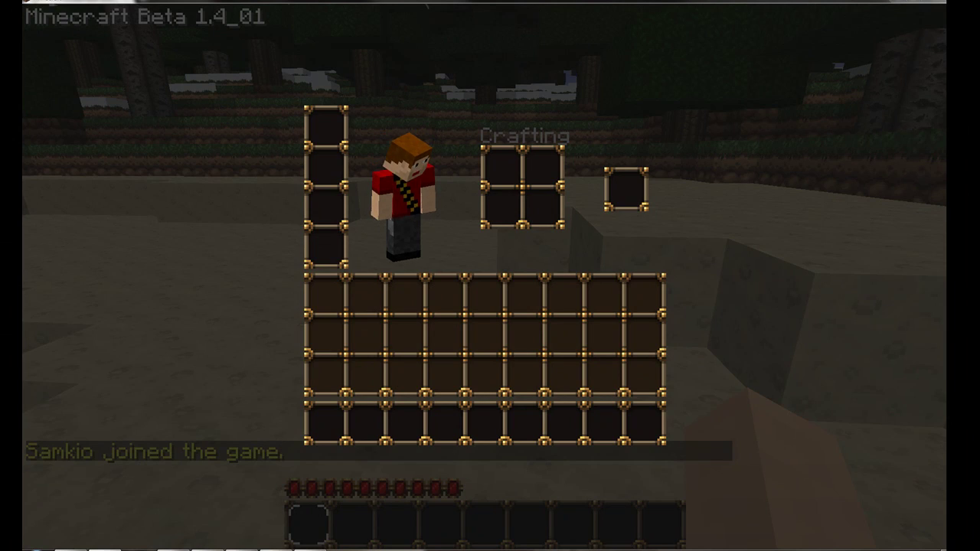
key("e")
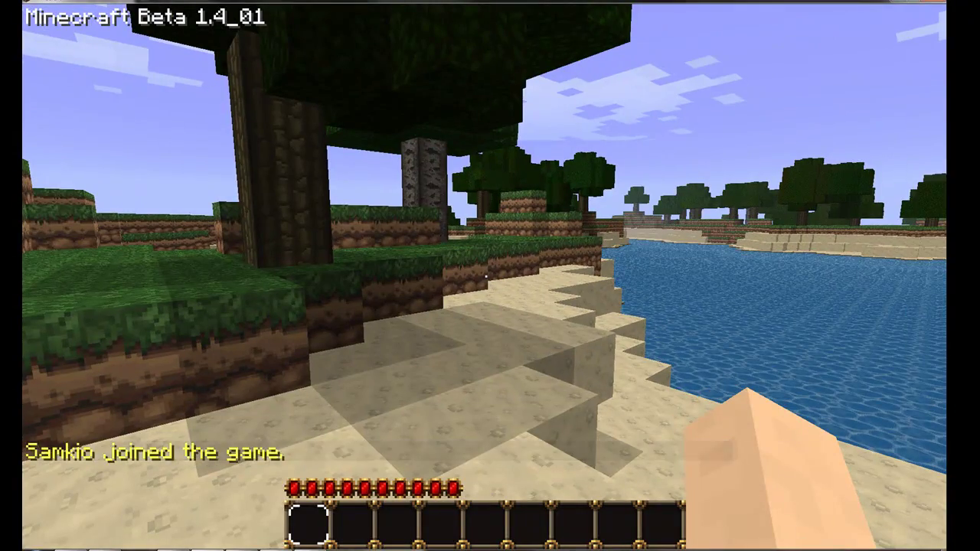
Step: Try to obtain item 276 with the /i chat command
type("/i")
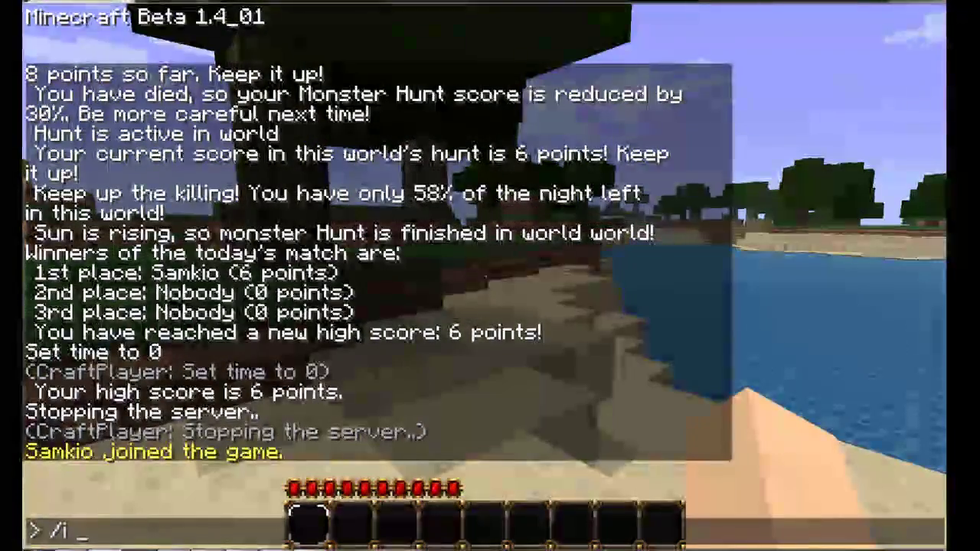
type(" 27")
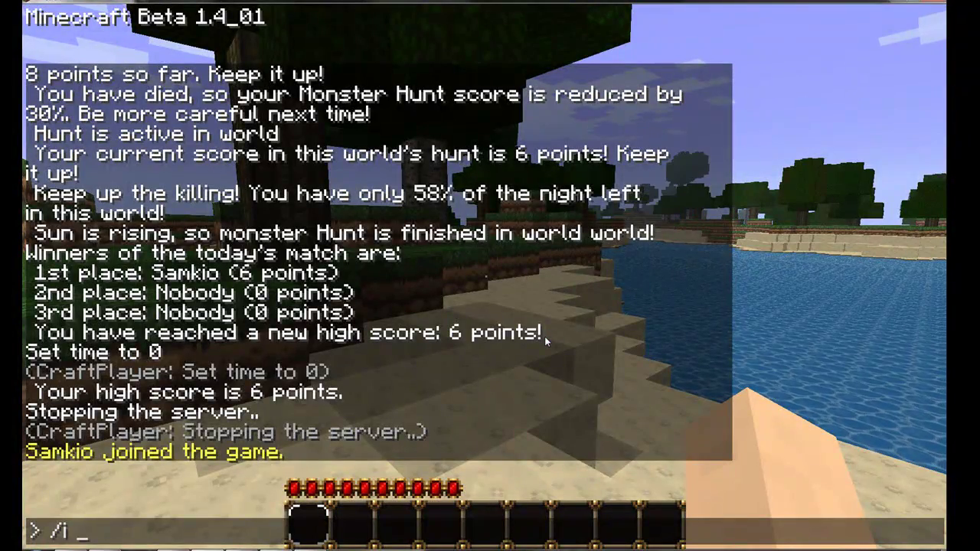
type("6")
key("Return")
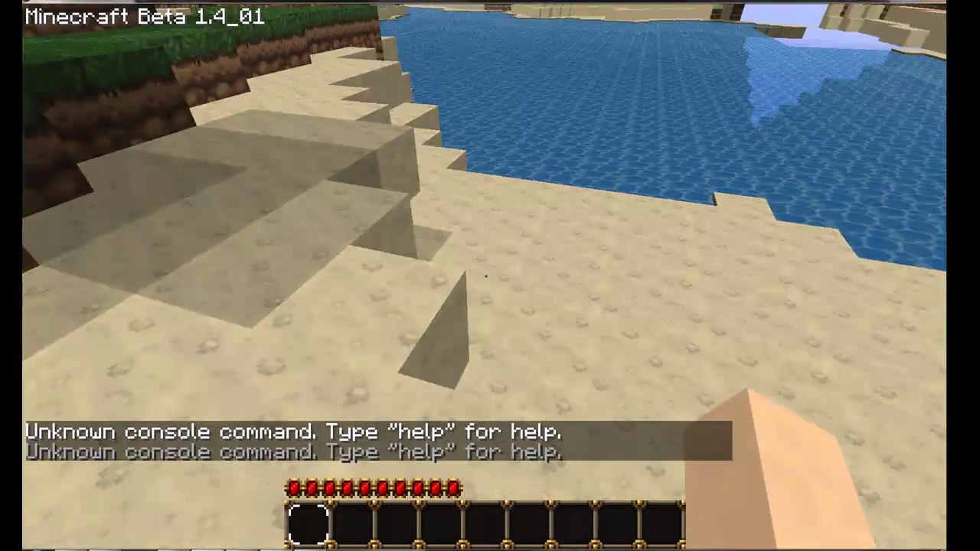
Step: Give the player item 276, a diamond sword, with the /give command and check it in the inventory
type("t/give samkio 2")
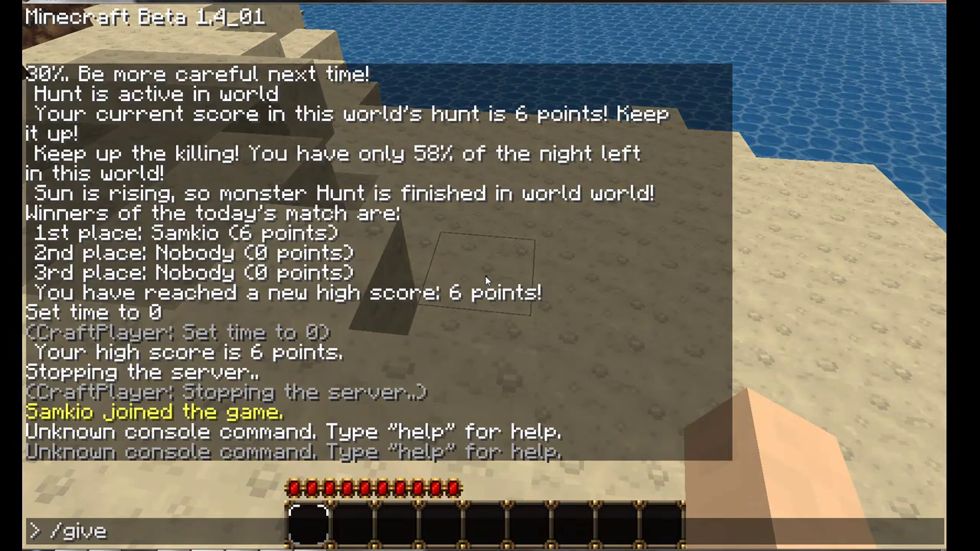
type("76")
key("Return")
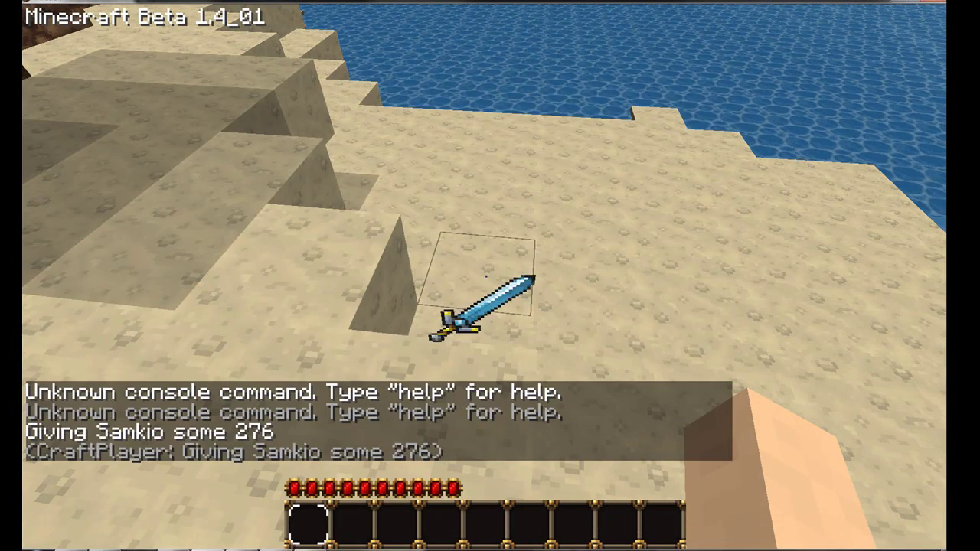
key("e")
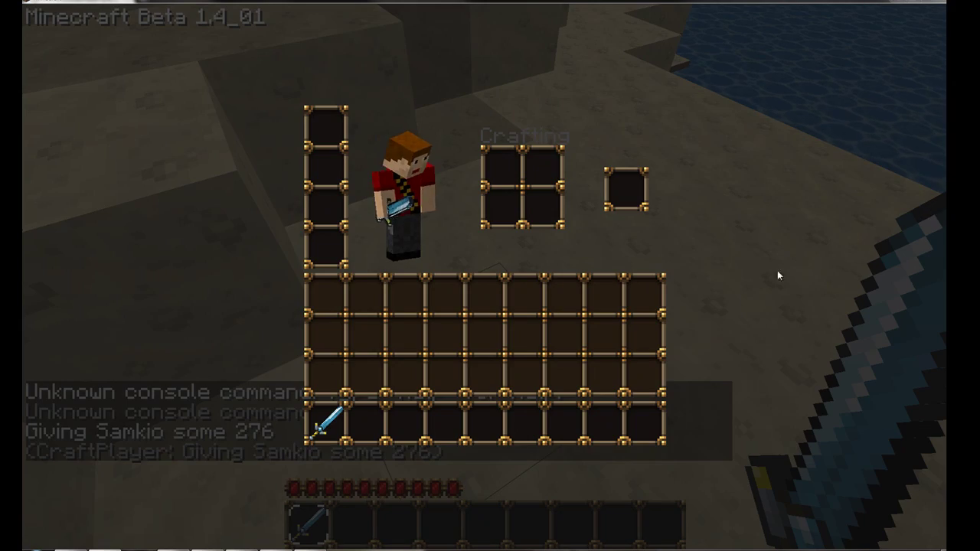
key("e")
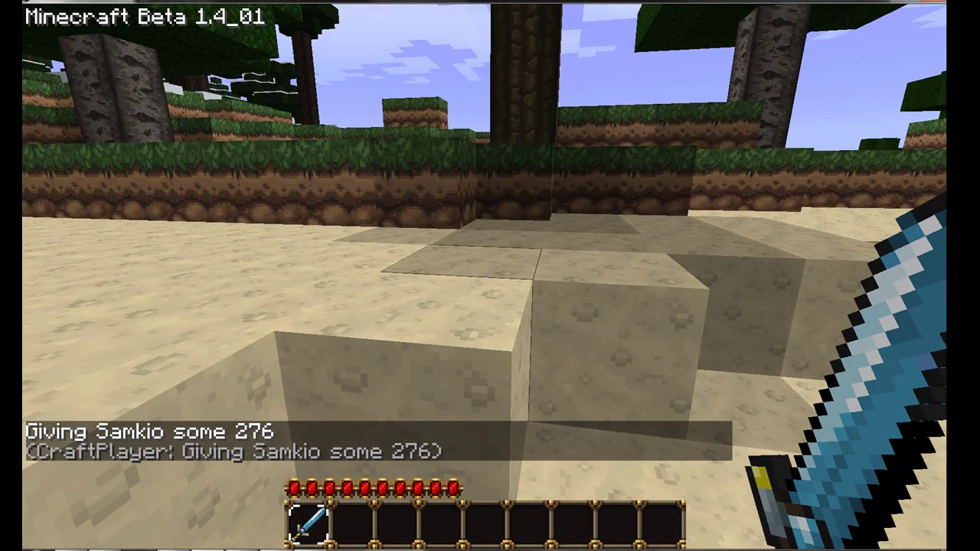
Step: Try to change the world time with the chat command /set time 12000
type("t/set time")
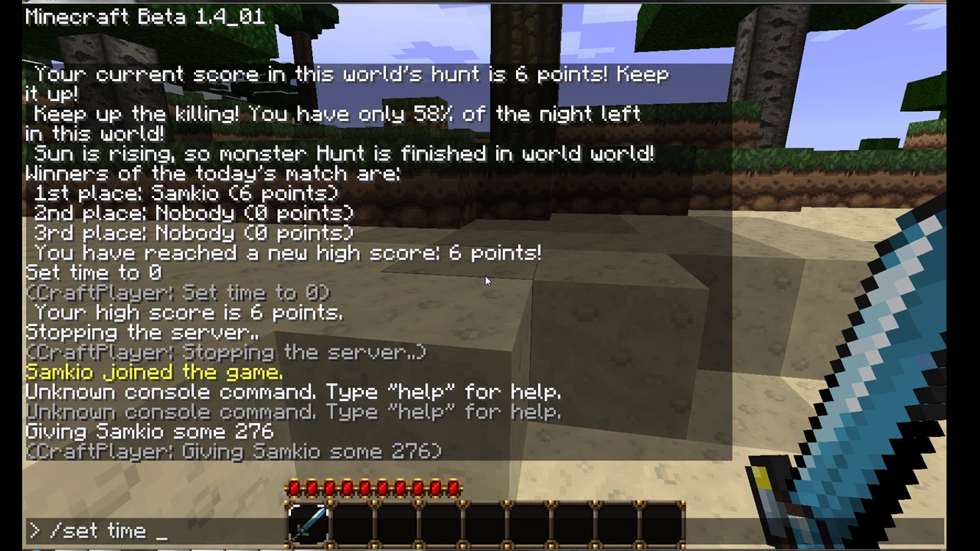
type(" 1")
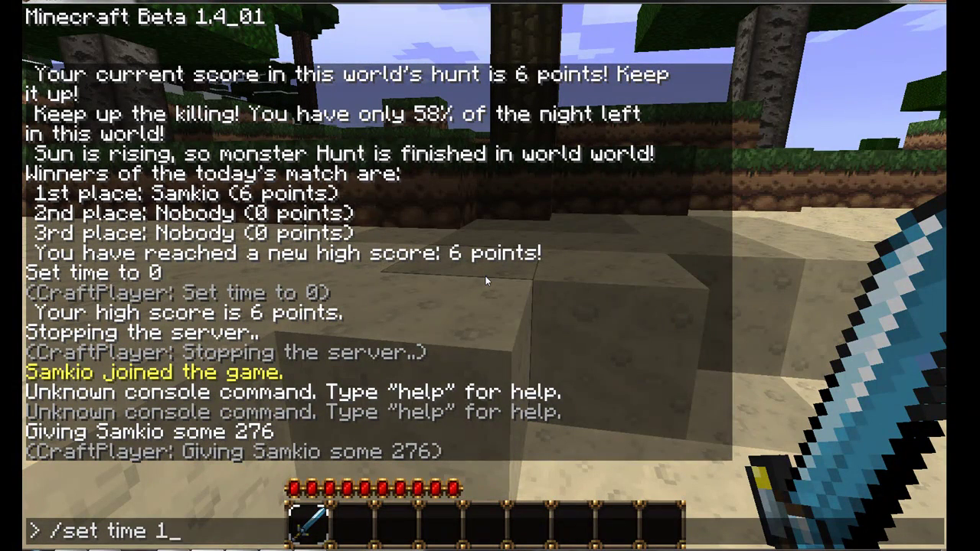
type("2000")
key("Return")
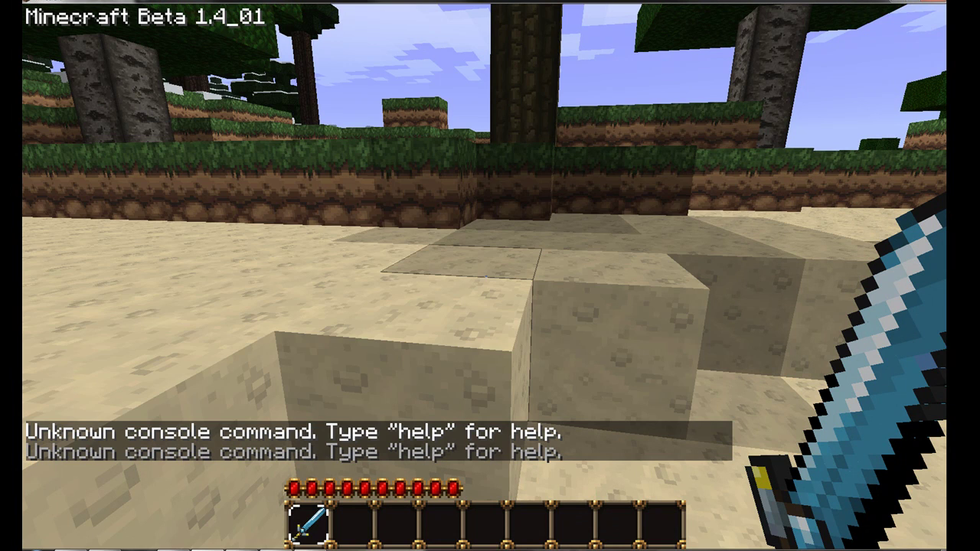
Step: Set the world time to 12000 with the /time set command
type("t/set")
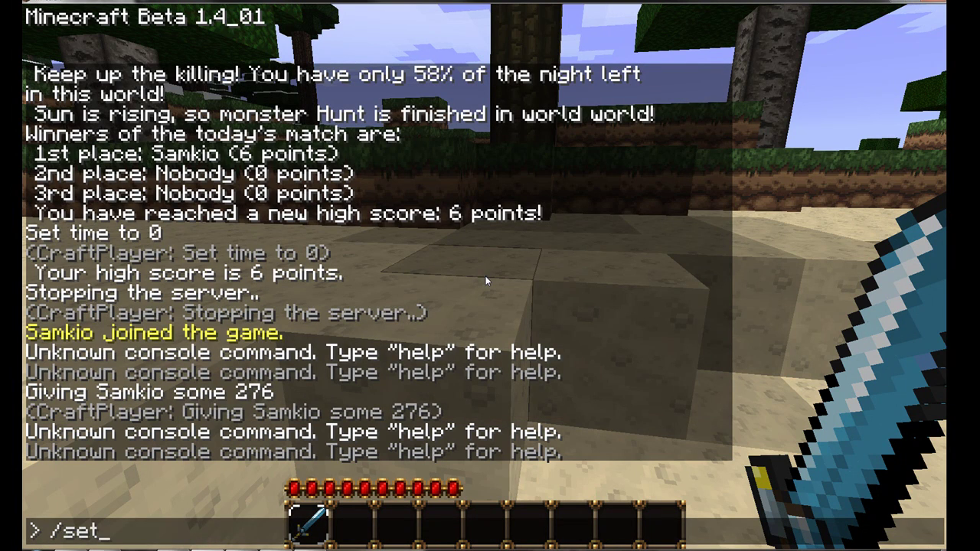
key("BackSpace")
key("BackSpace")
key("BackSpace")
type("time set")
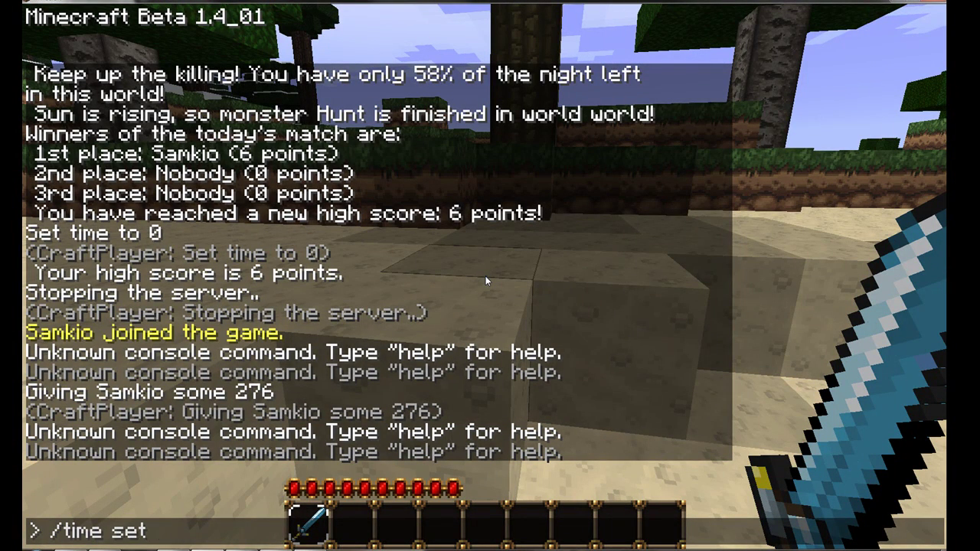
type(" 12000")
key("Return")
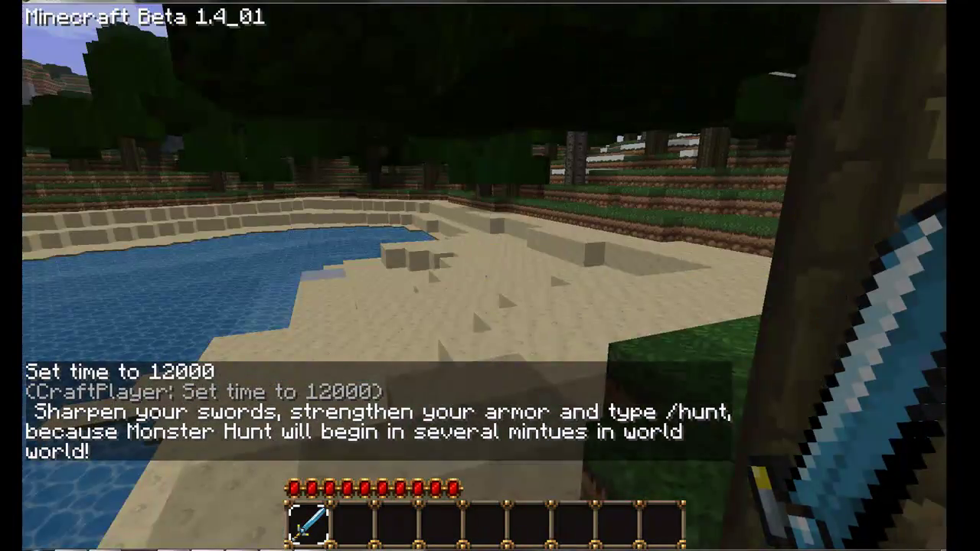
Step: Sign up for the next monster hunt in the world with the /hunt chat command
key("t")
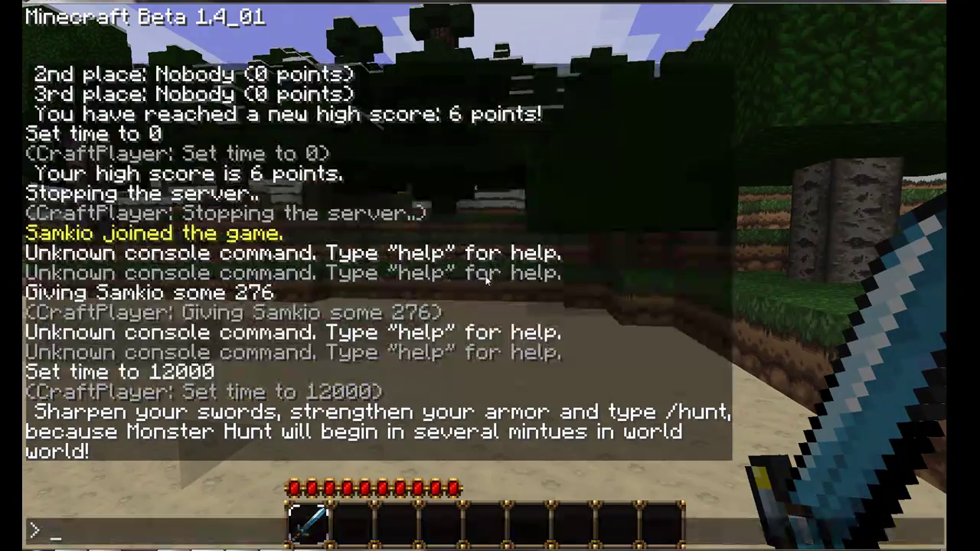
type("/")
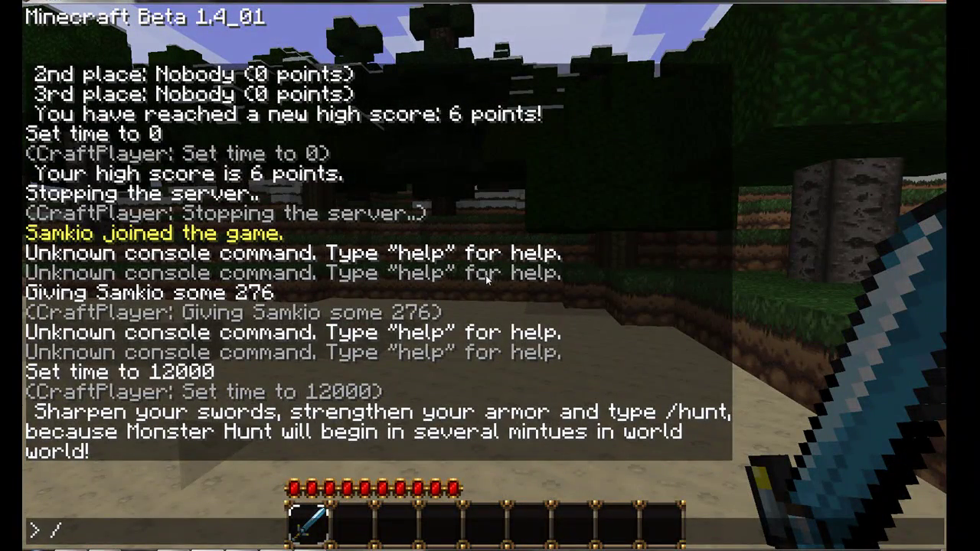
type("hu")
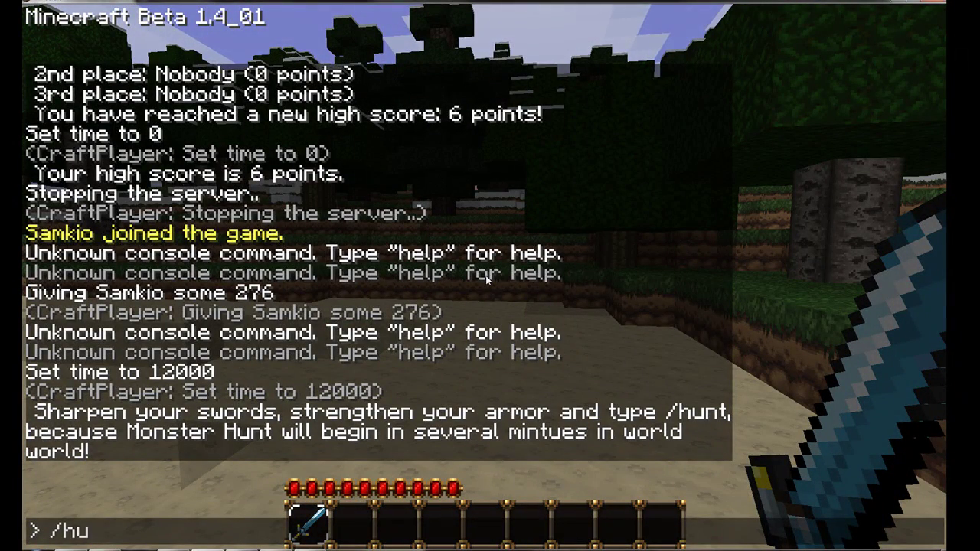
type("nt")
key("Return")
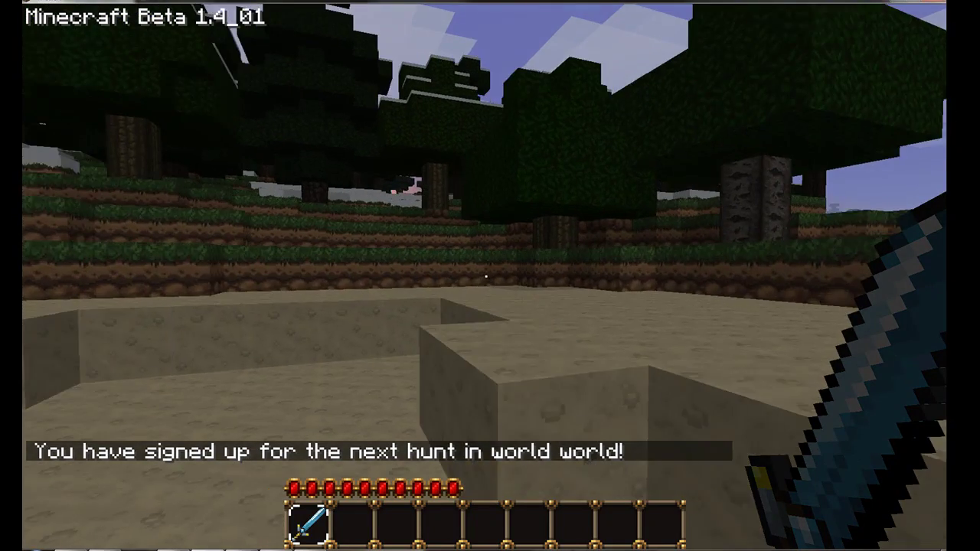
Step: Query whether the monster hunt is active in the world with the hunt status chat command
key("w")
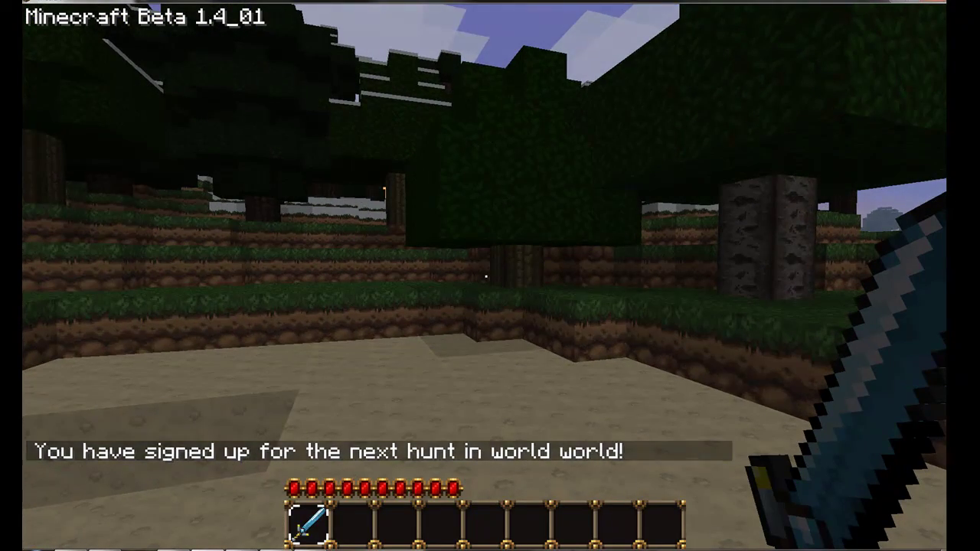
type("t/")
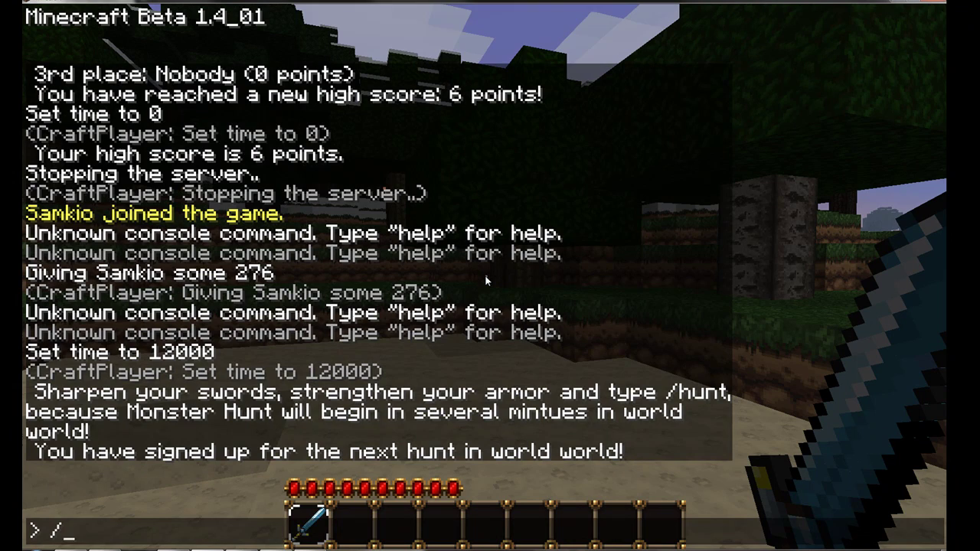
type("hunt status")
key("Return")
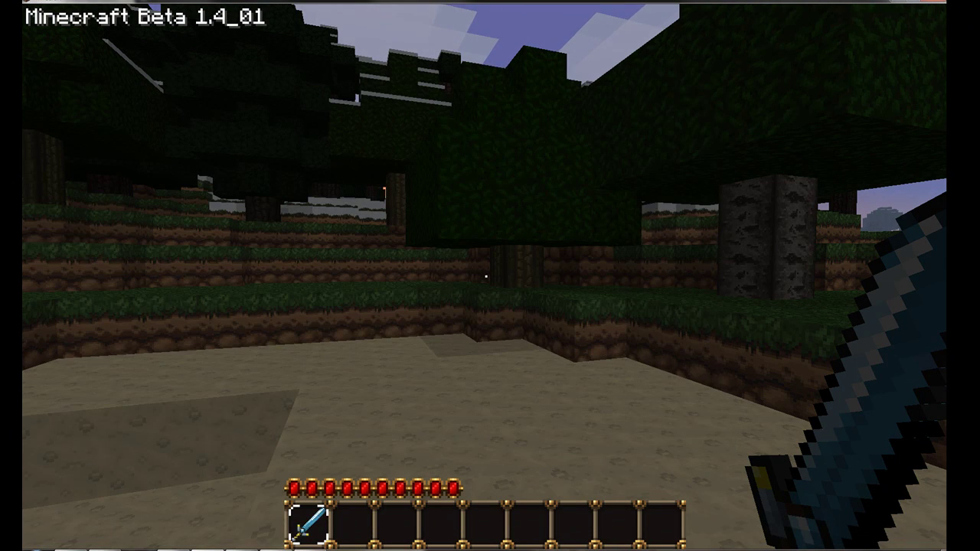
type("t/hunt s")
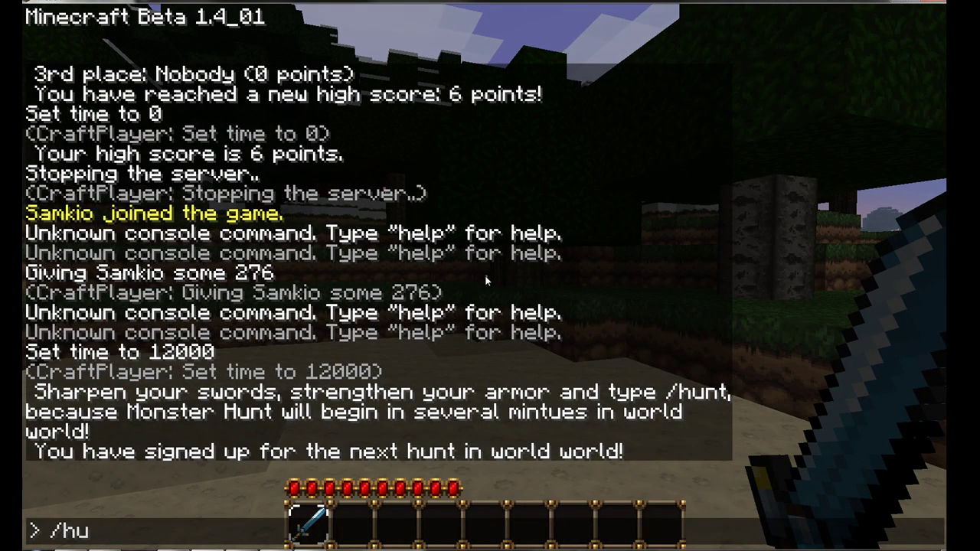
type("tt")
key("BackSpace")
key("BackSpace")
key("BackSpace")
key("BackSpace")
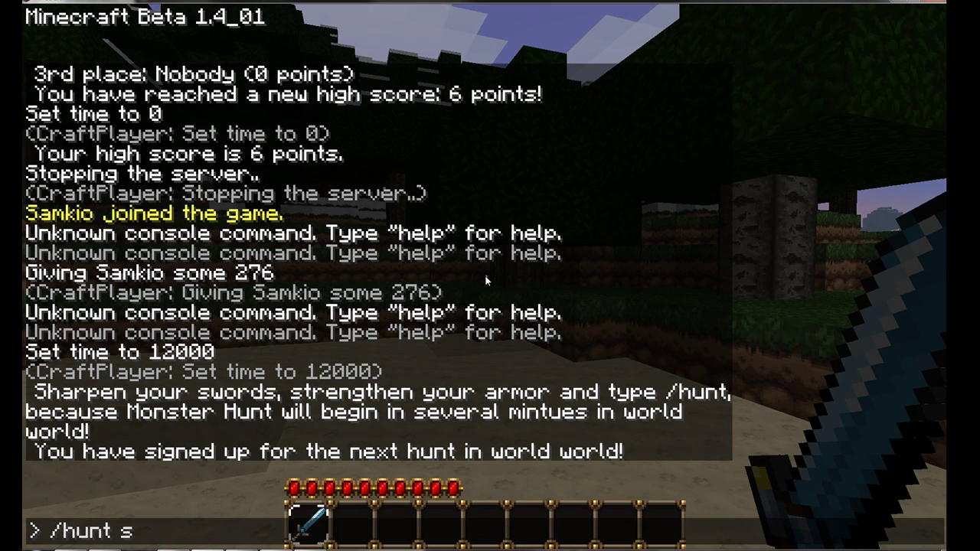
type("status")
key("Return")
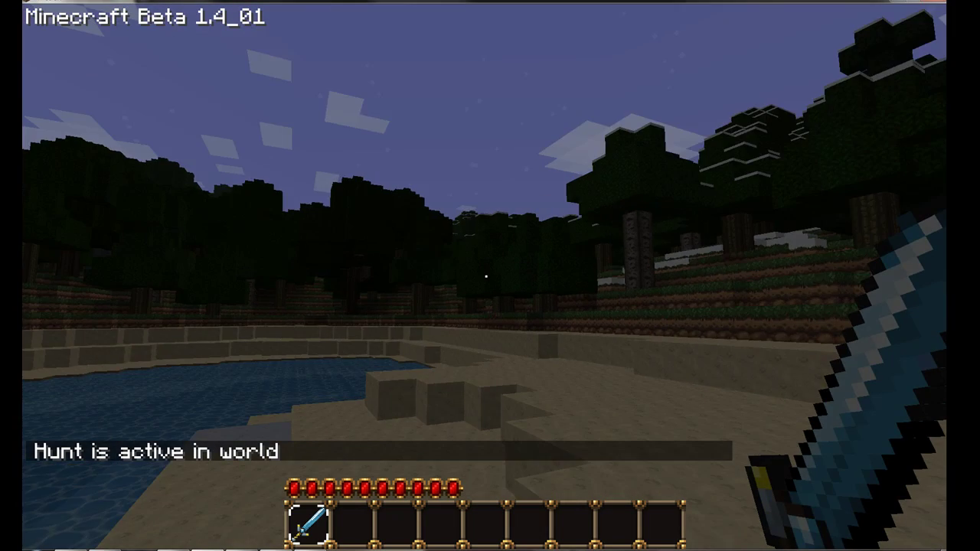
Step: Query the player's monster hunt high score with the /huntscore chat command
key("t")
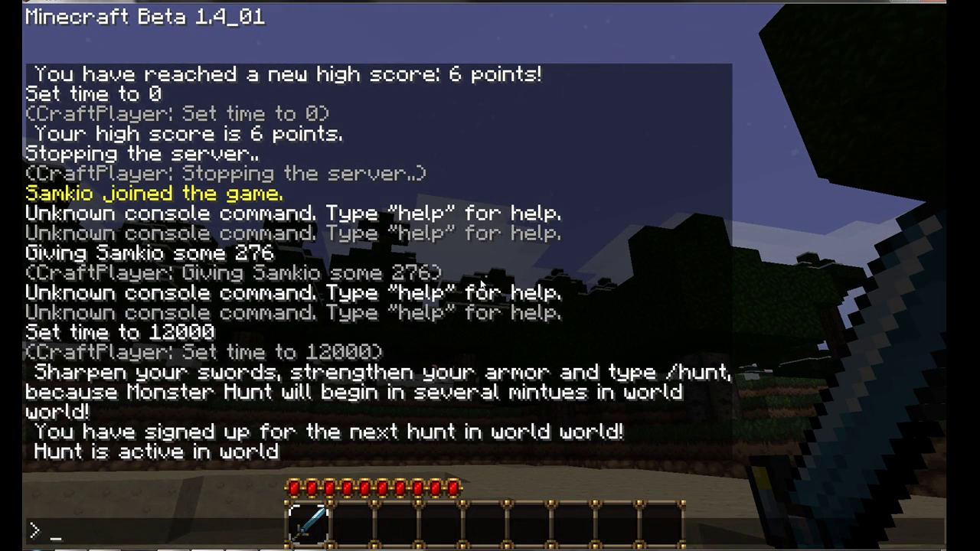
key("Escape")
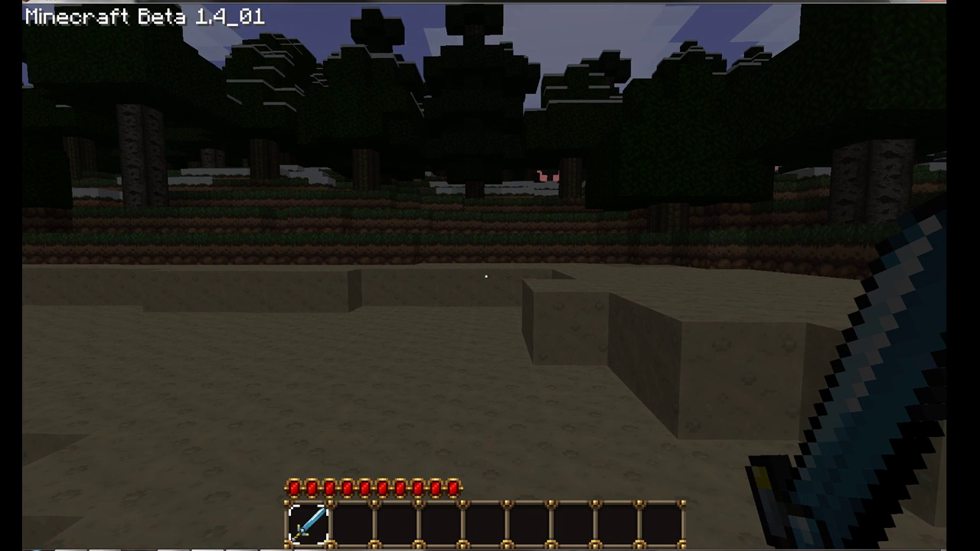
key("t")
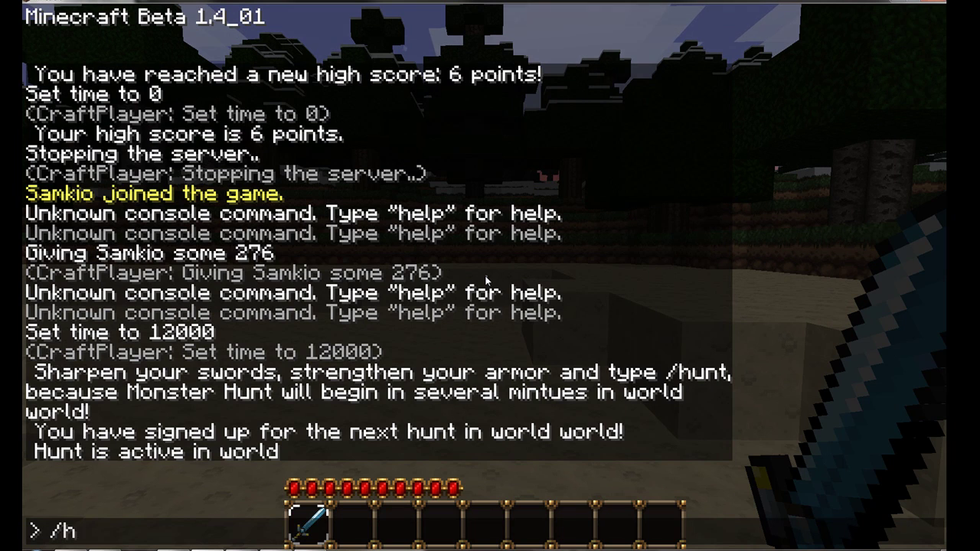
type("/huntscore")
key("Return")
key("t")
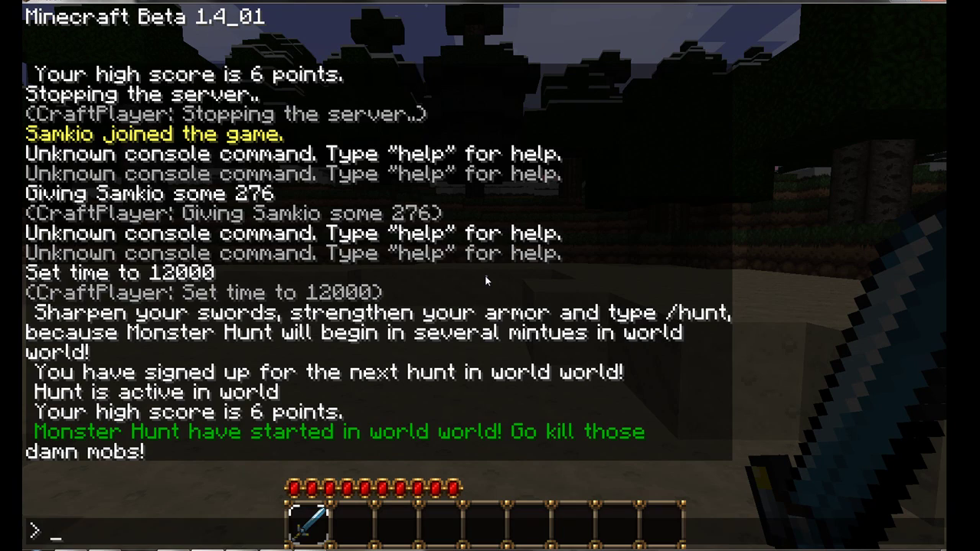
key("Escape")
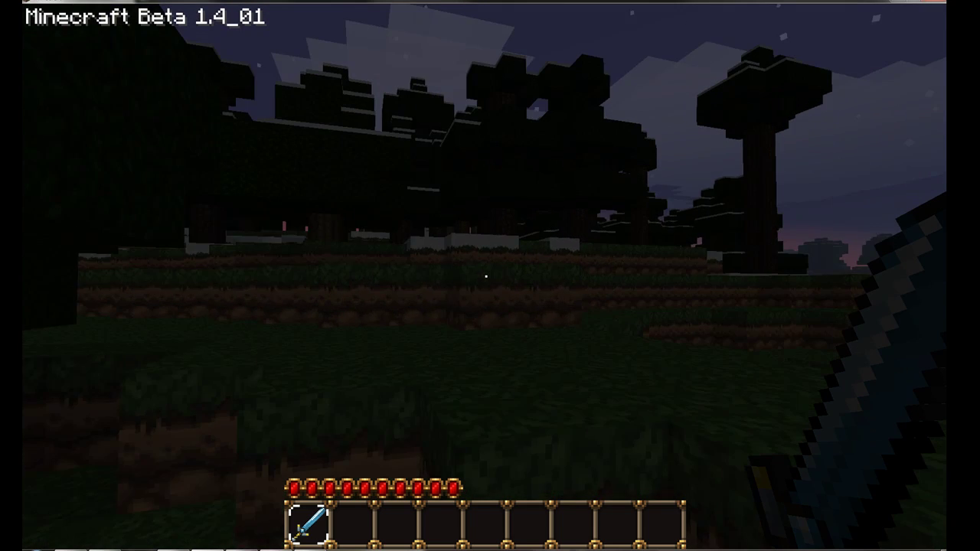
Step: Walk into the snow-covered forest and collect the two arrows and two bones lying on the ground
key("w")
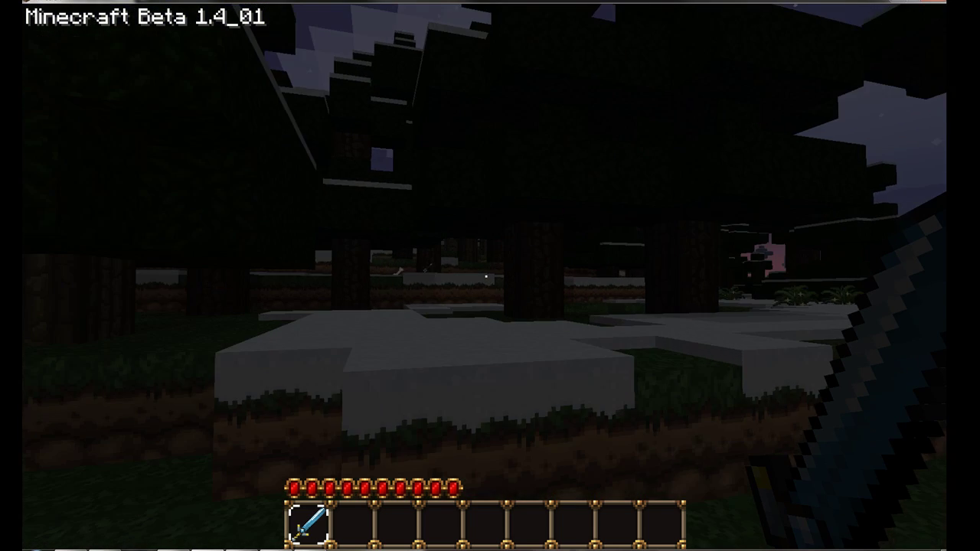
key("w")
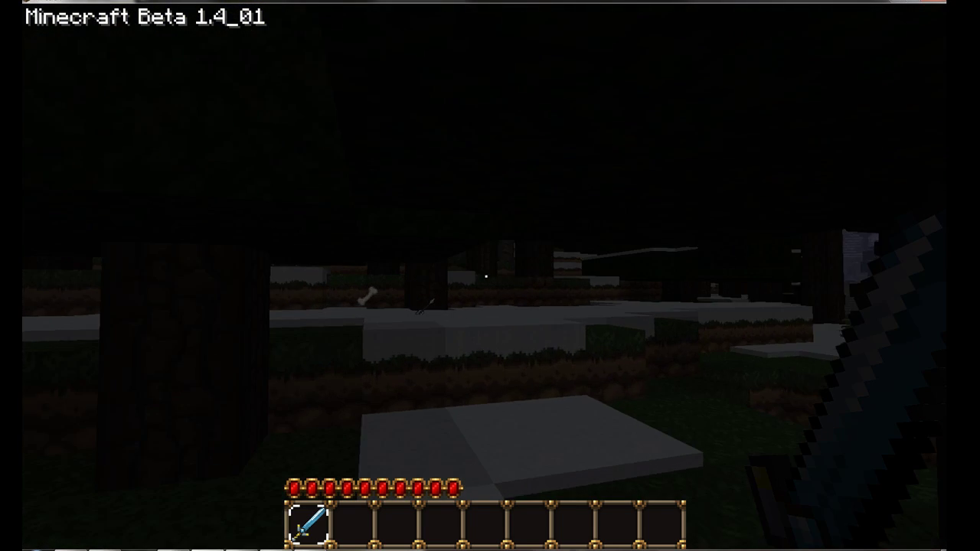
key("w")
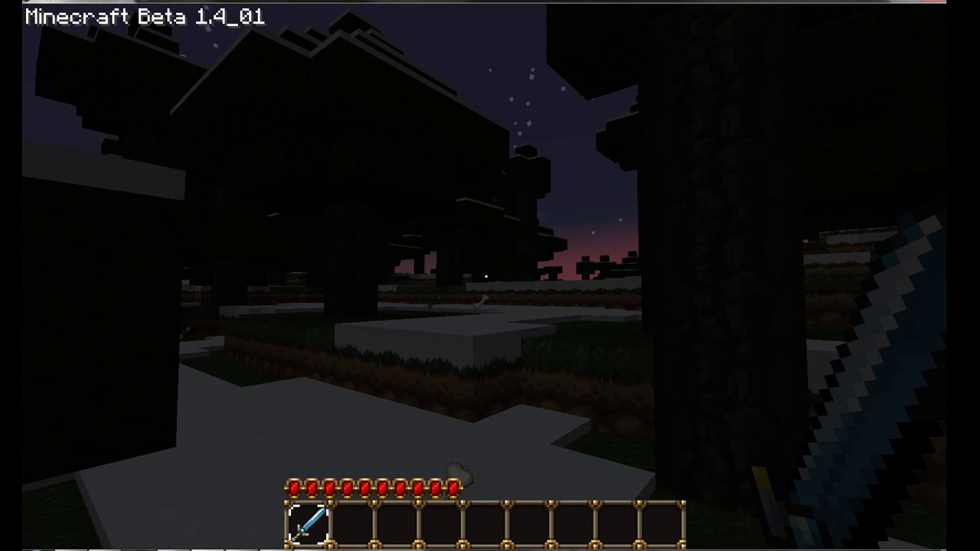
key("w")
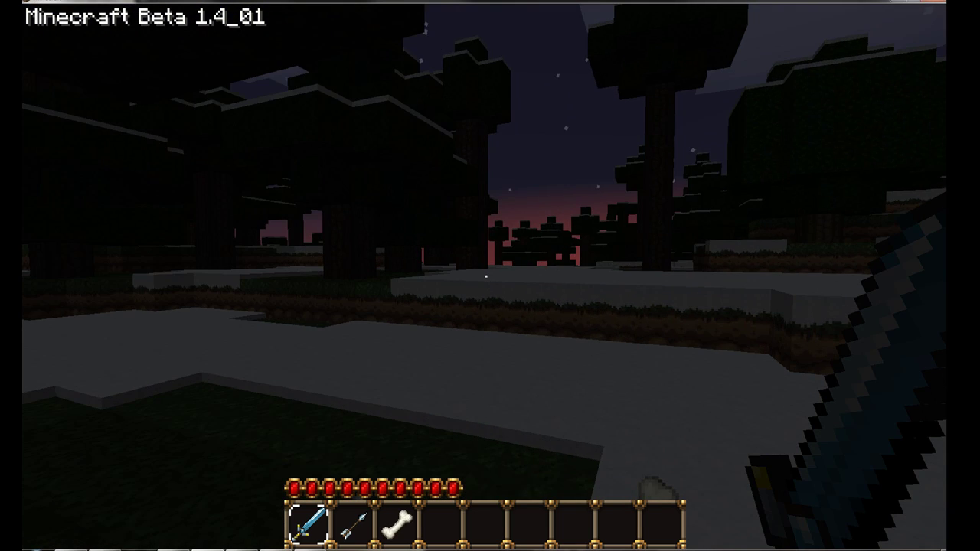
key("w")
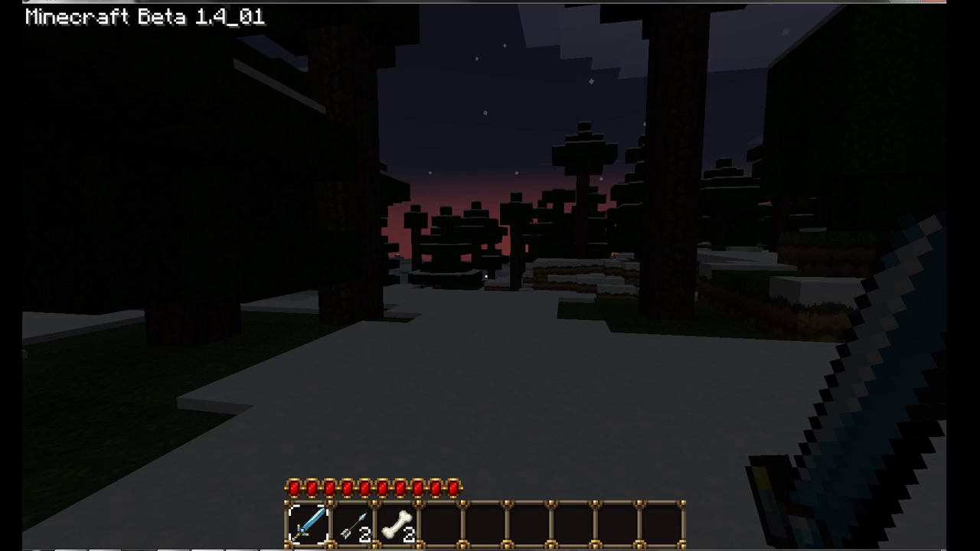
Step: Search for monsters through the snowy, terraced forest and continue to the open snowfield beyond the trees
key("w")
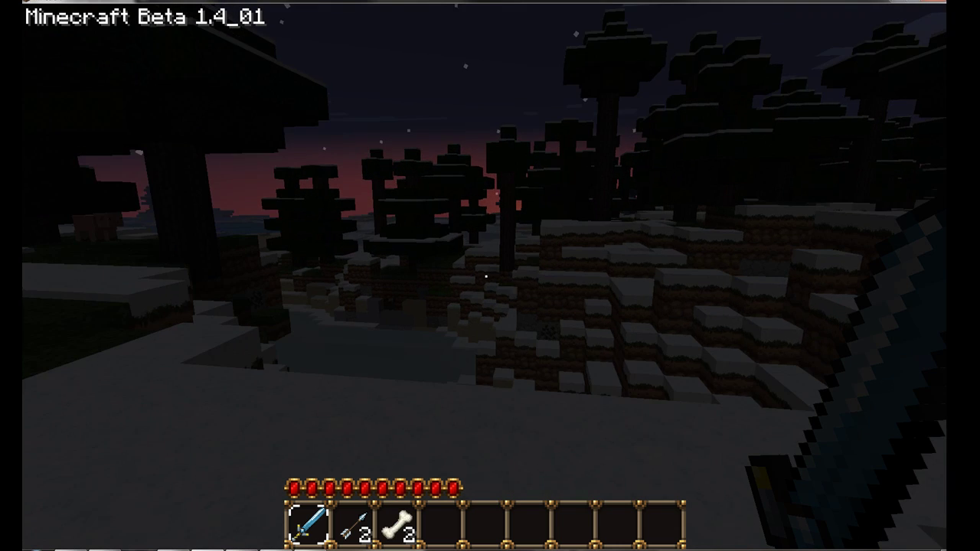
key("w")
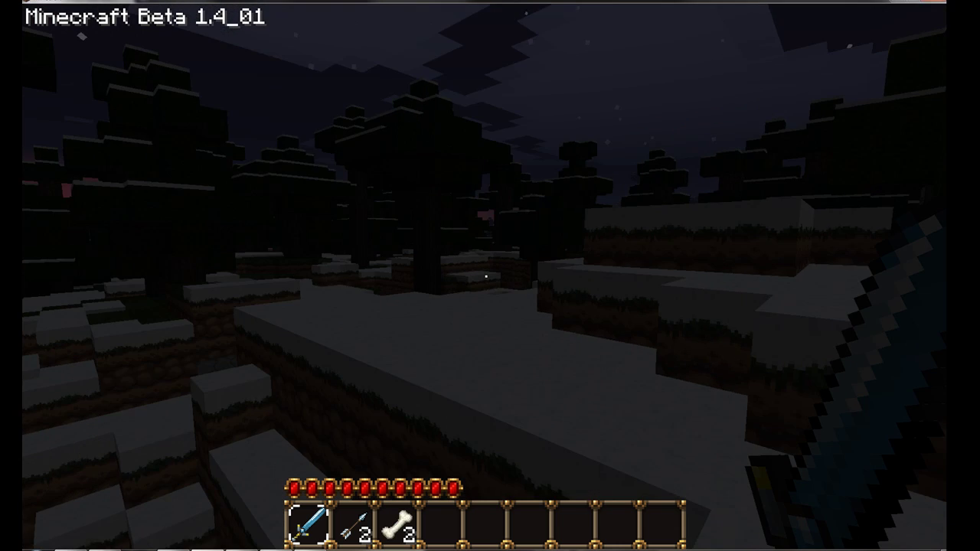
key("w")
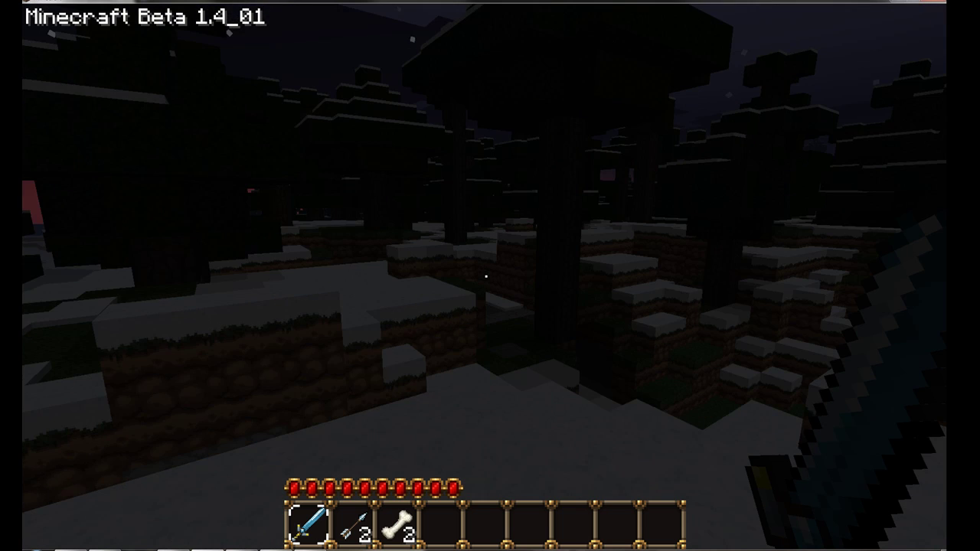
key("w")
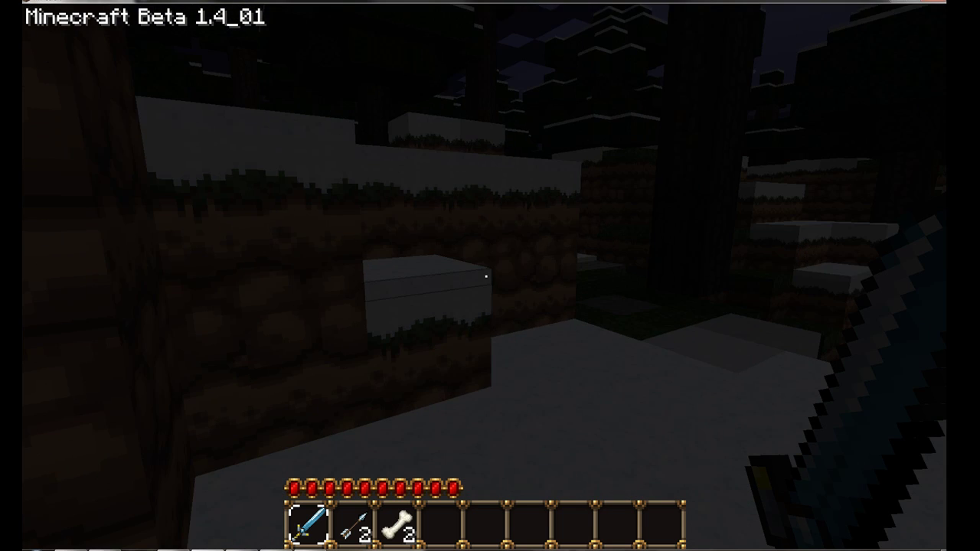
key("w")
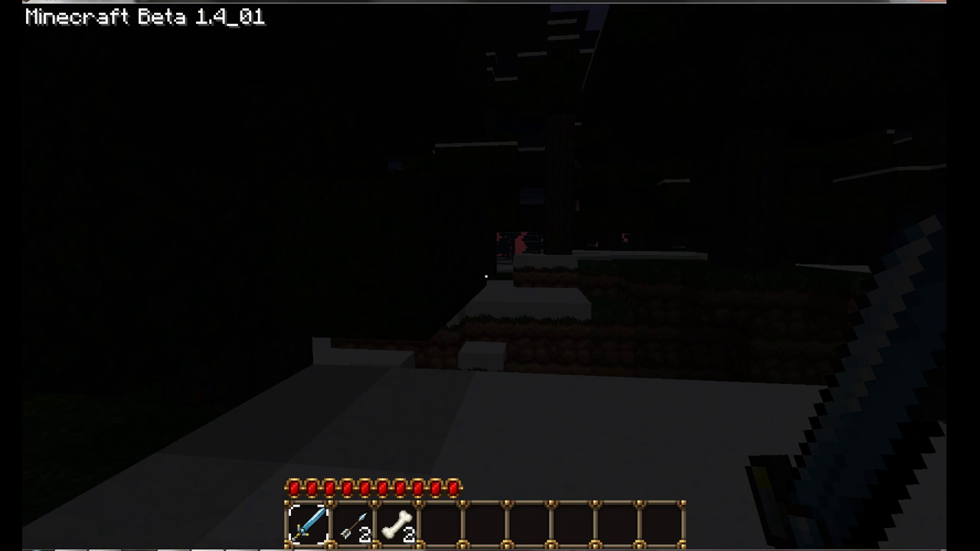
key("w")
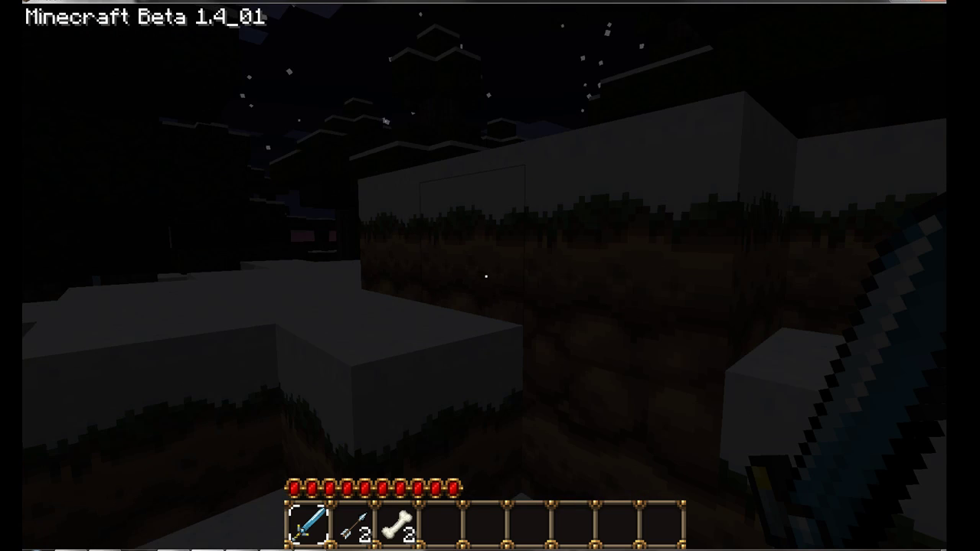
key("w")
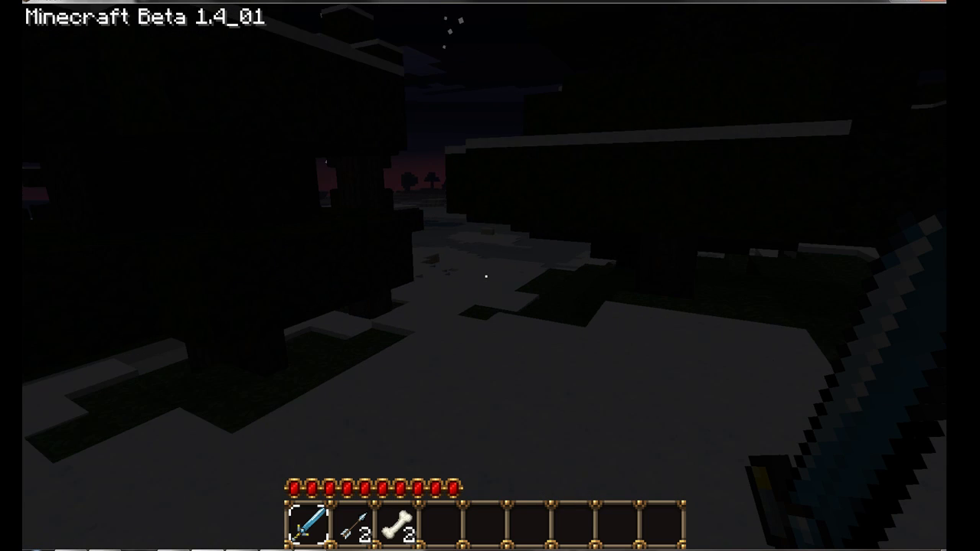
key("w")
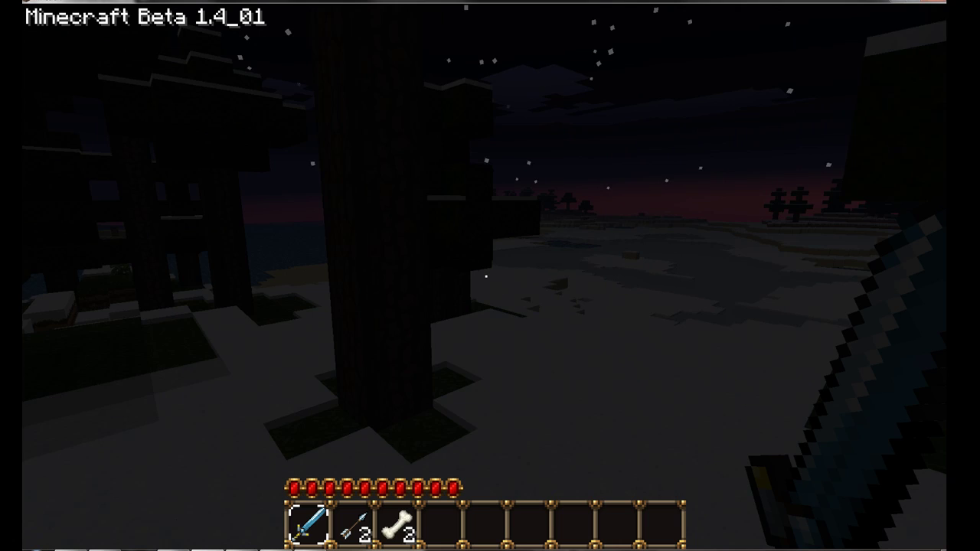
key("w")
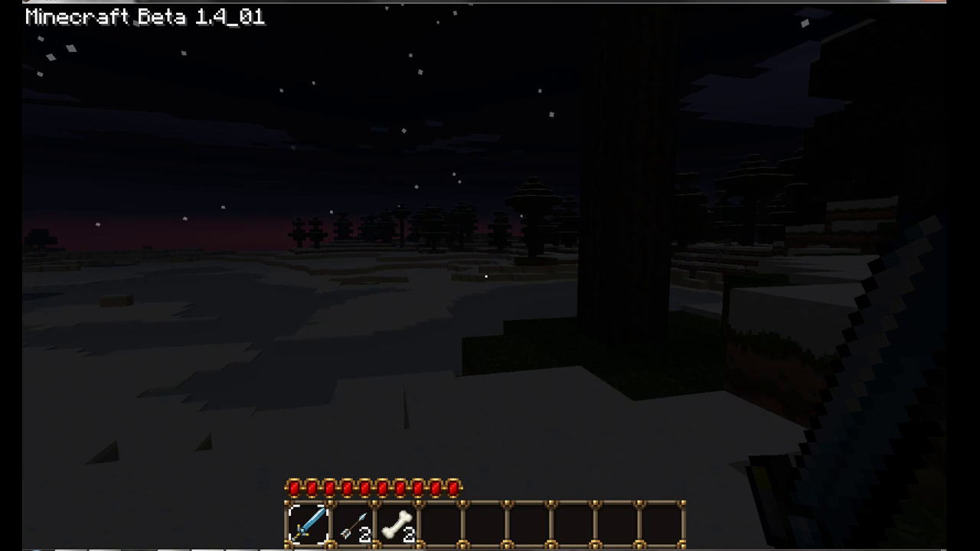
Step: Cross the dark snowfield towards the tree line and kill the spider standing on the sandy ledge
key("w")
key("w")
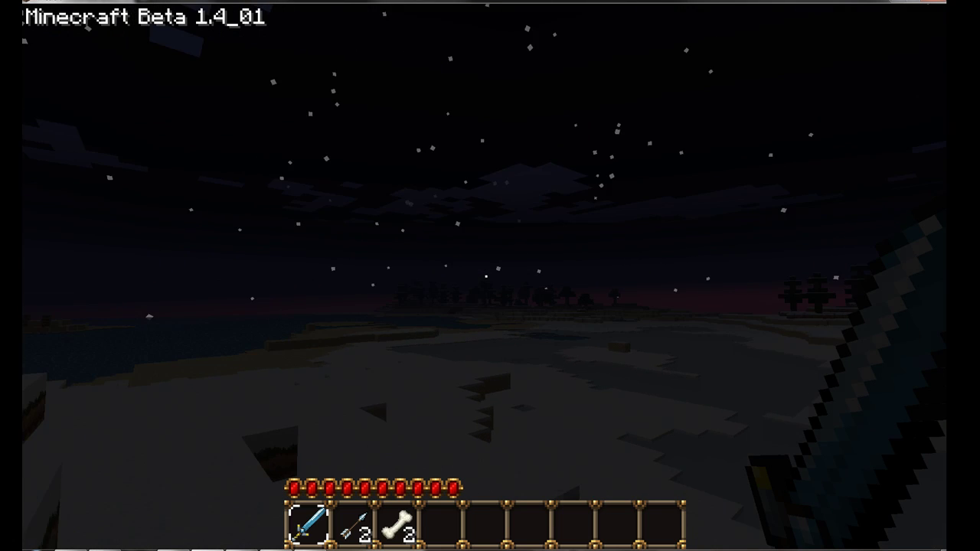
key("w")
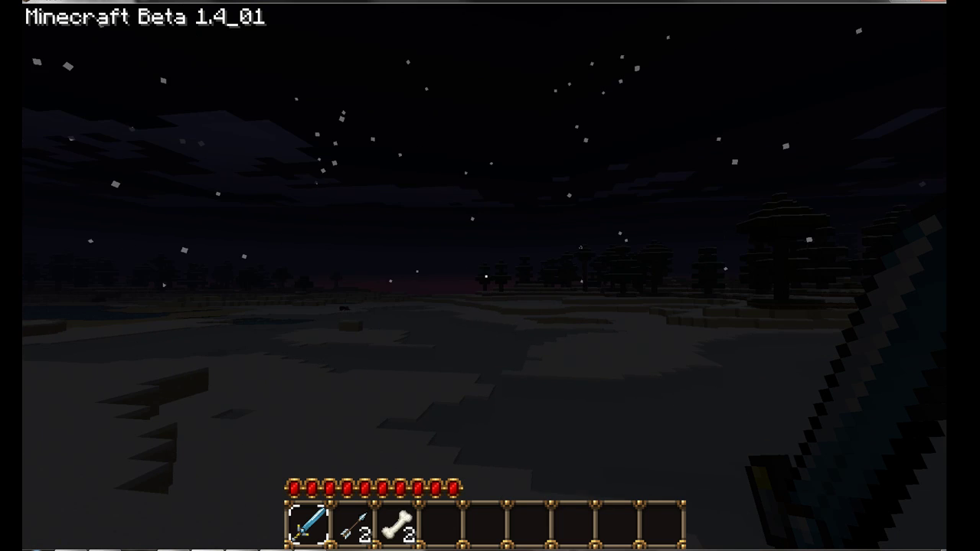
key("w")
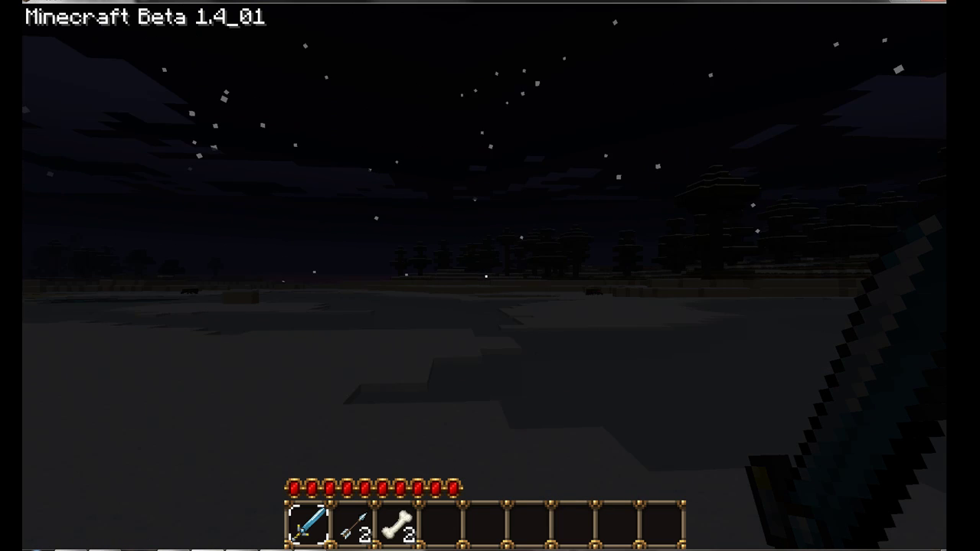
key("w")
key("w")
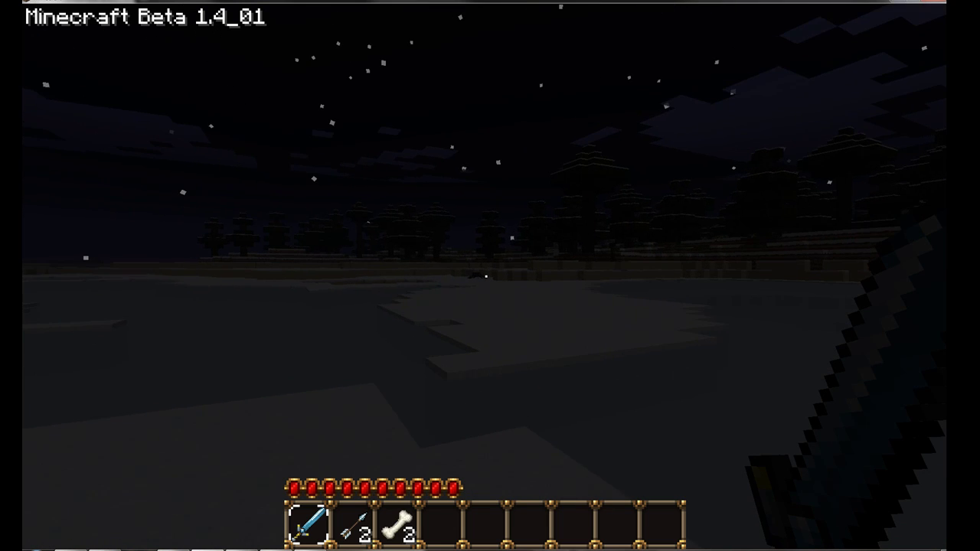
key("w")
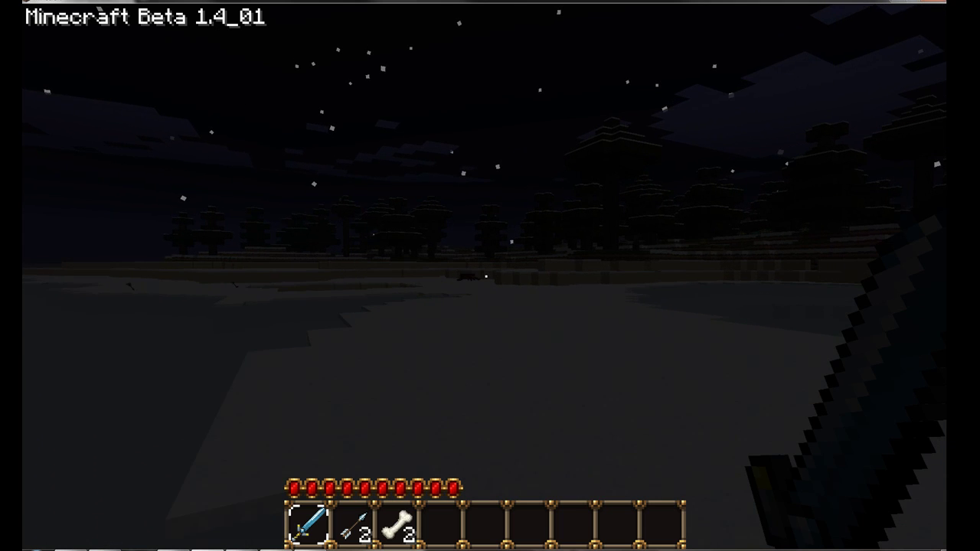
key("w")
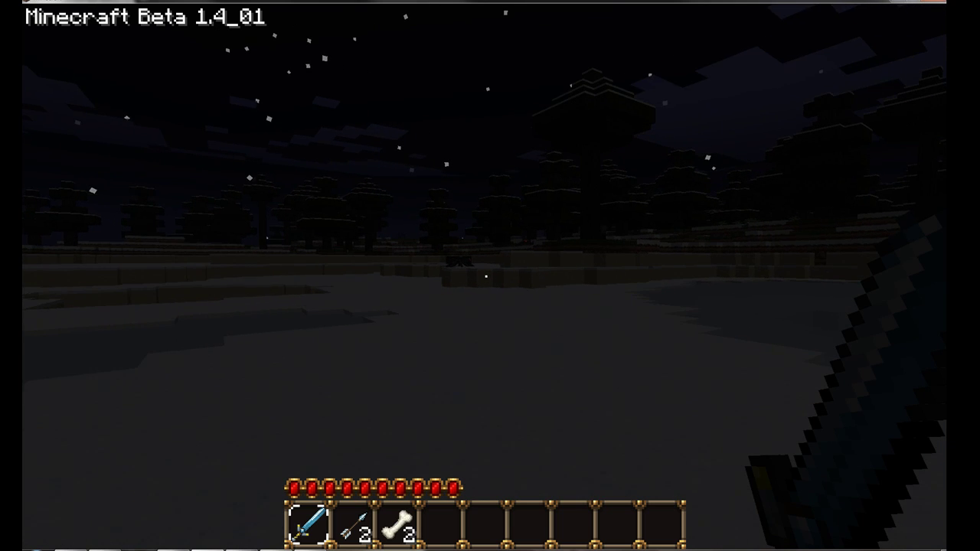
key("w")
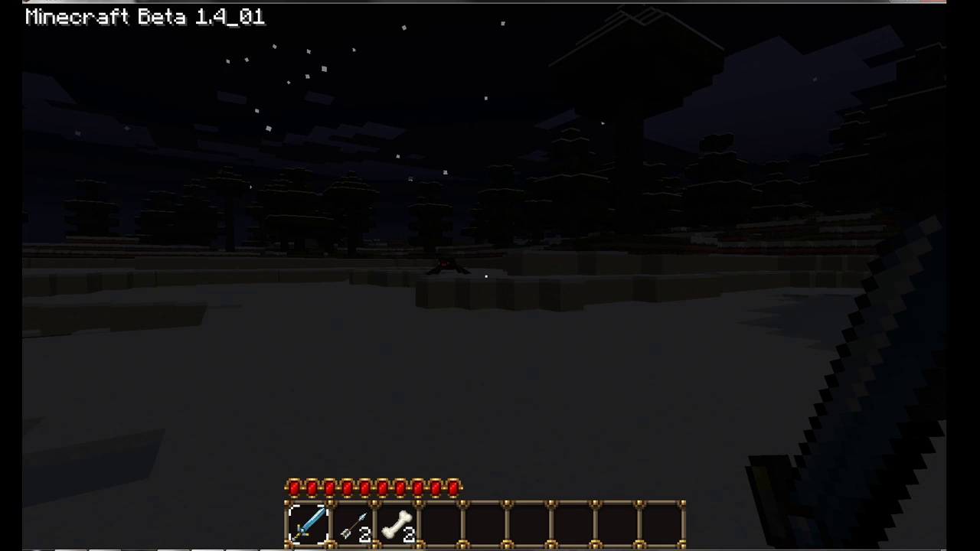
key("w")
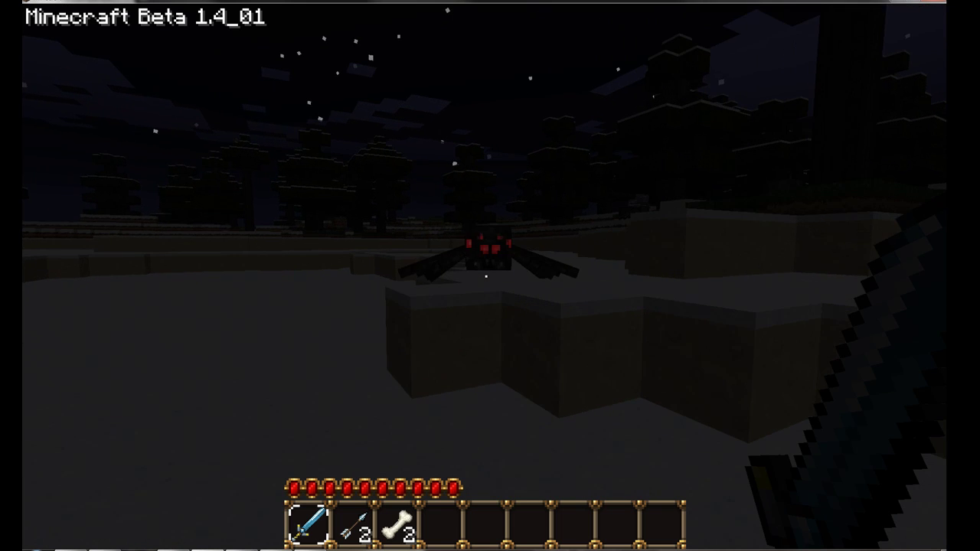
left_click(485, 275)
left_click(485, 275)
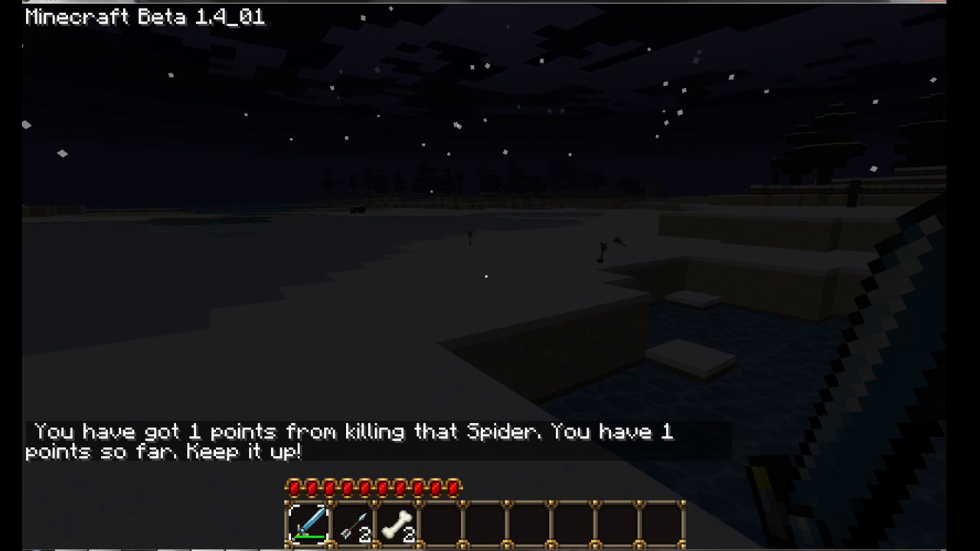
Step: Follow the shore past the arrows stuck in the snow and kill the zombie near the forest edge
key("w")
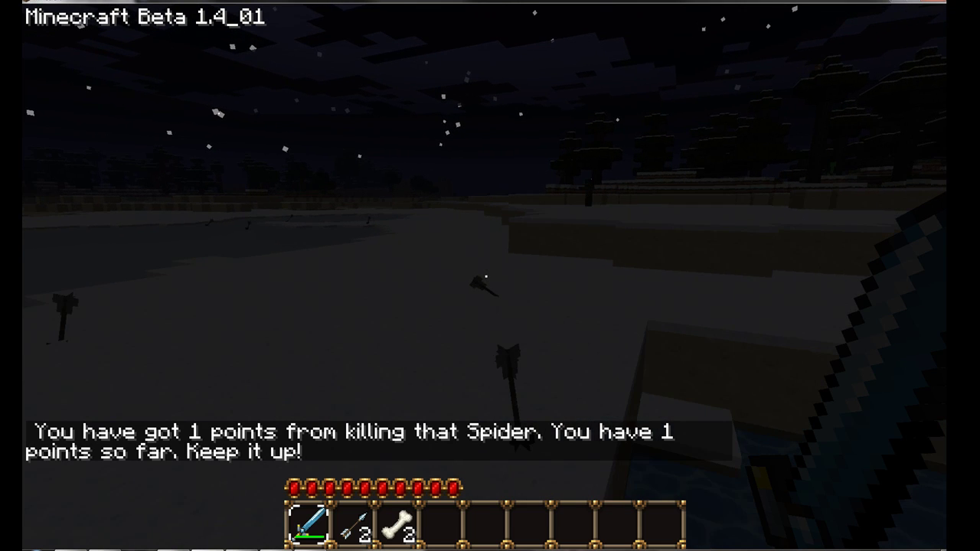
key("w")
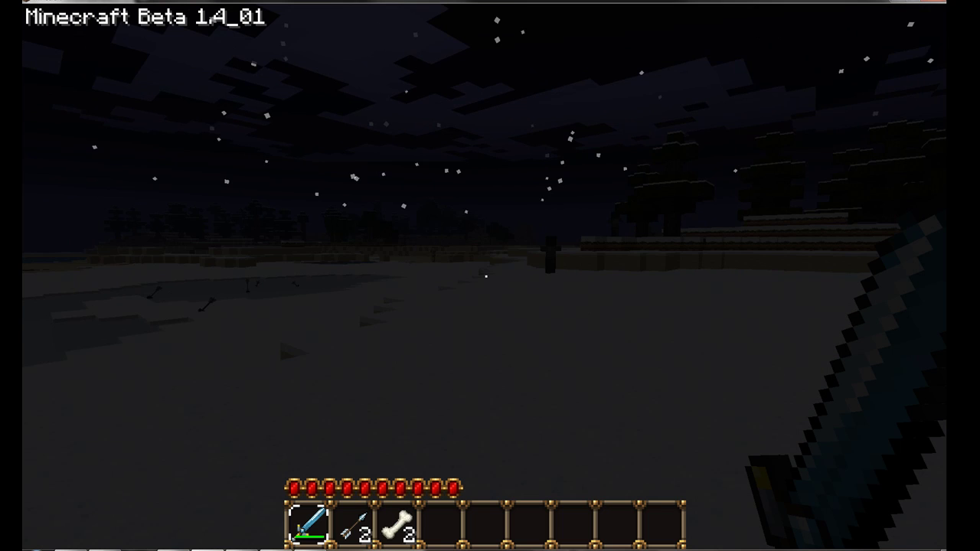
key("w")
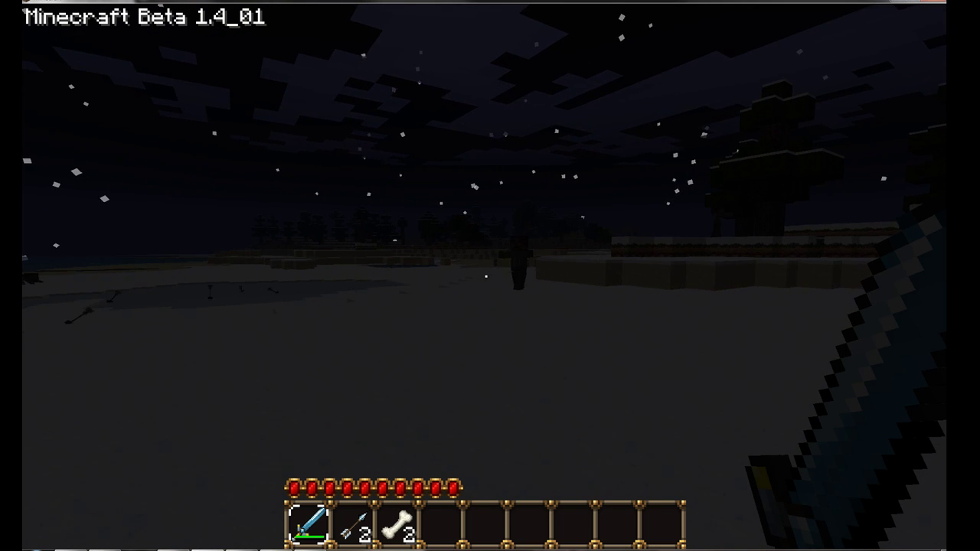
key("w")
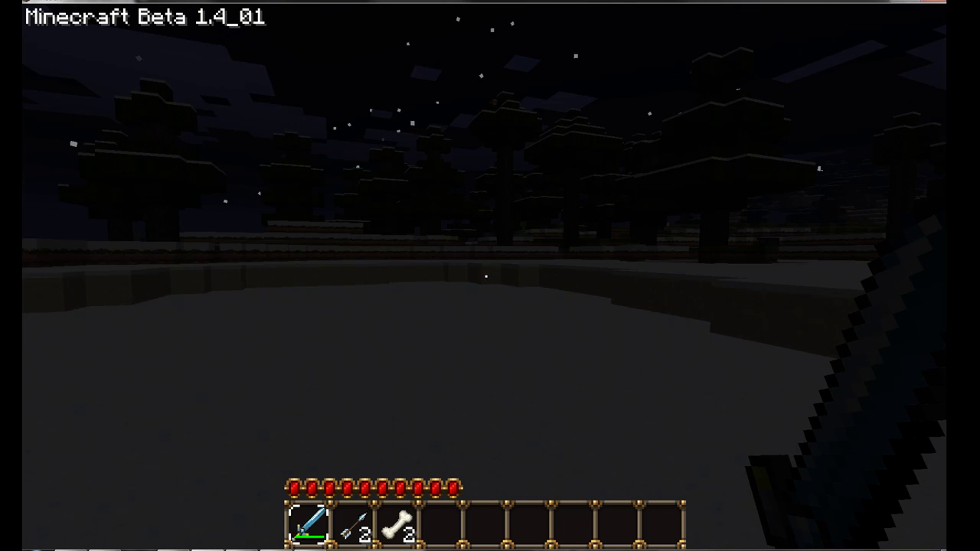
left_click(485, 275)
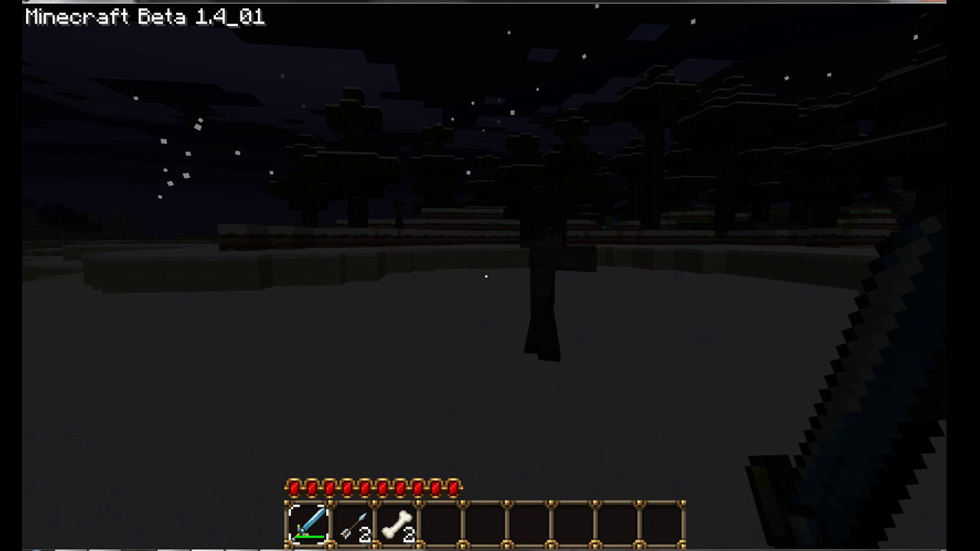
left_click(486, 276)
left_click(485, 275)
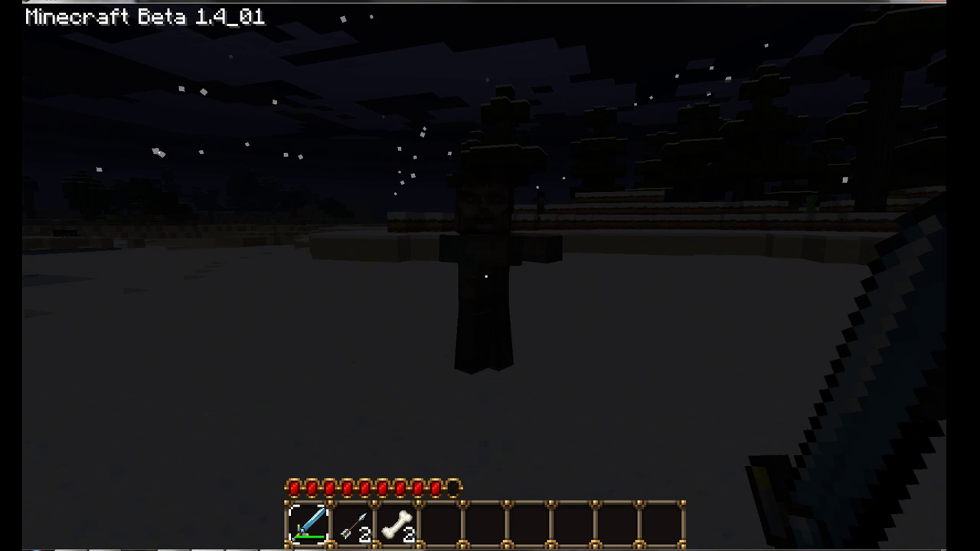
left_click(486, 276)
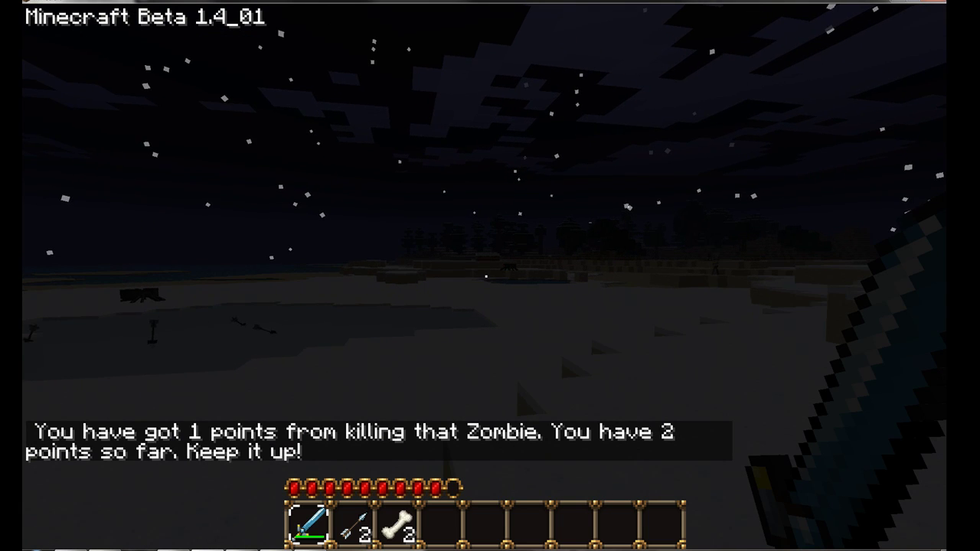
Step: Collect the dropped tools, blocks, arrows and bones from the ice and kill the spider beside them
key("w")
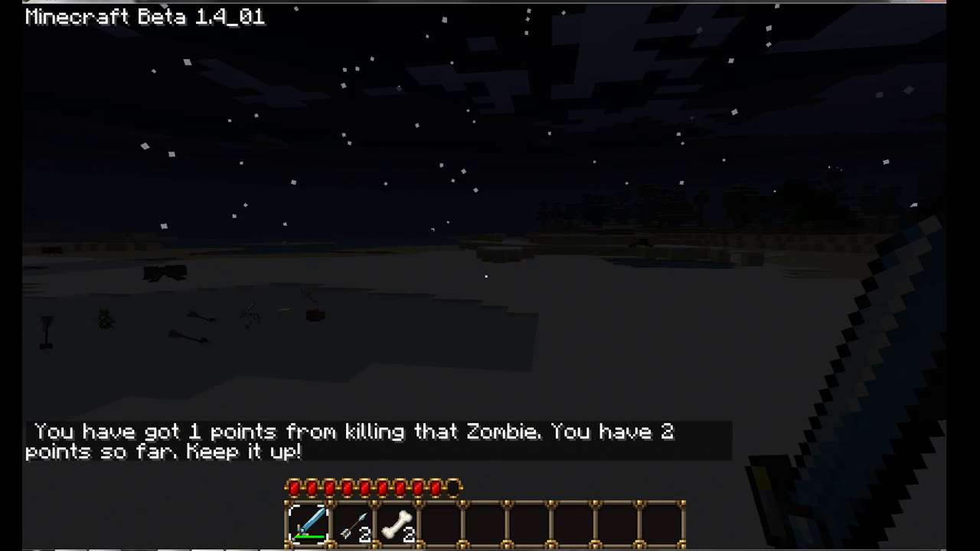
key("w")
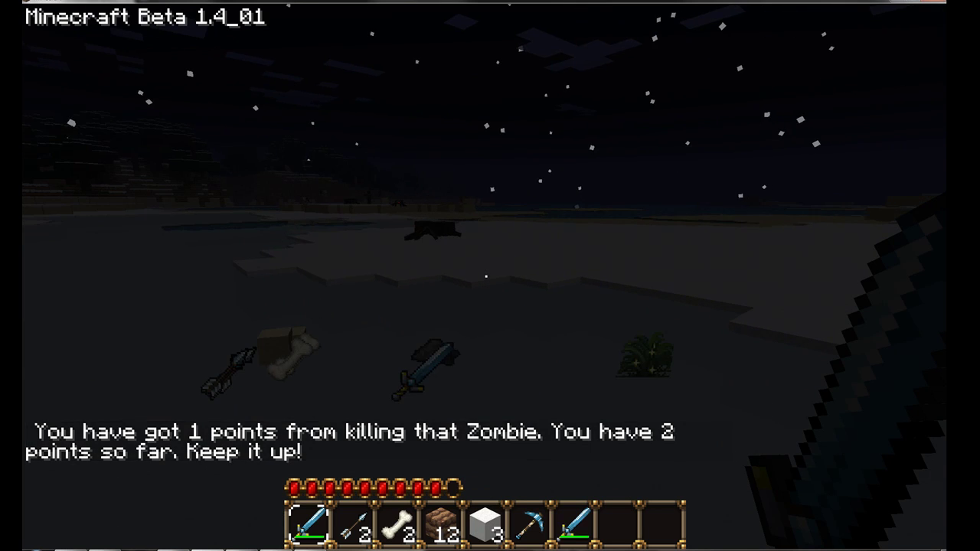
key("w")
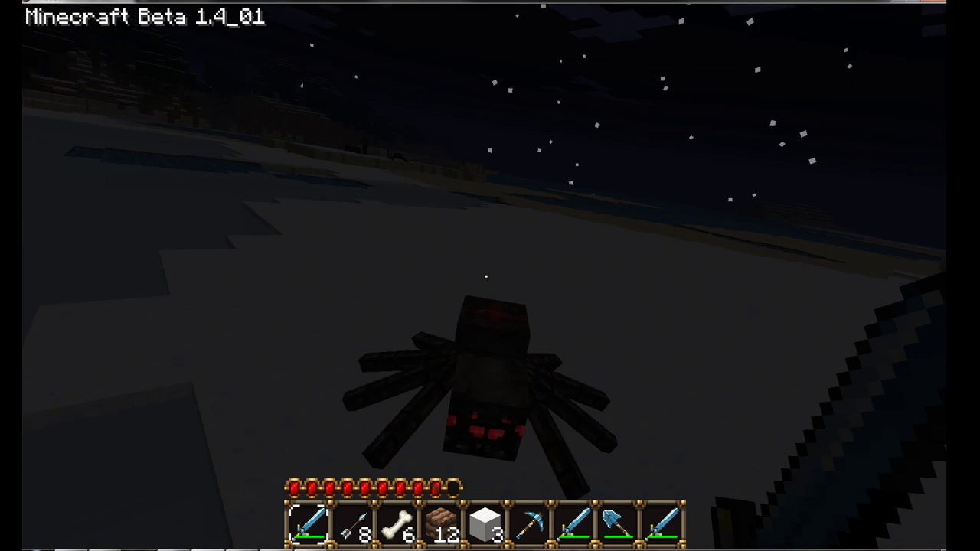
left_click(486, 276)
left_click(486, 277)
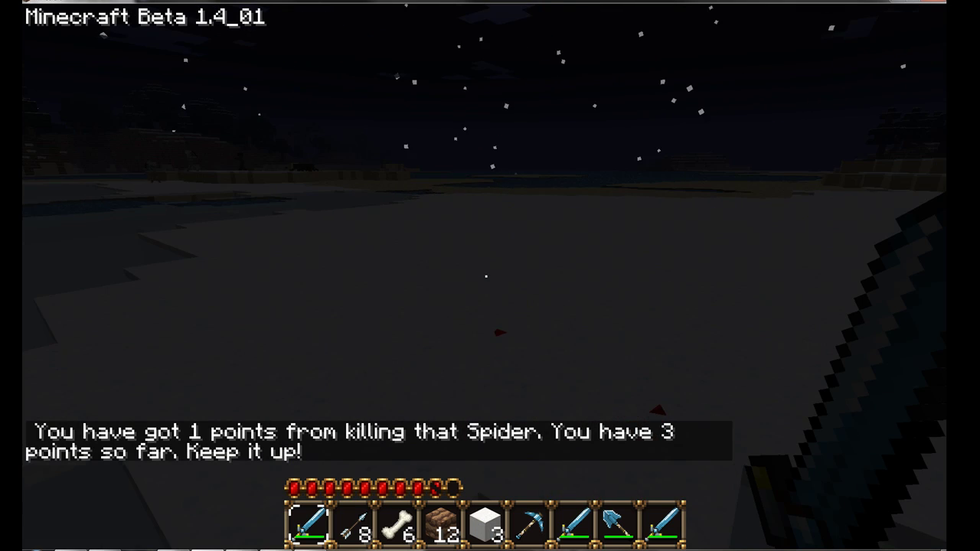
Step: Search from the frozen lake up to the snowy forest edge and kill the zombie under the trees
key("w")
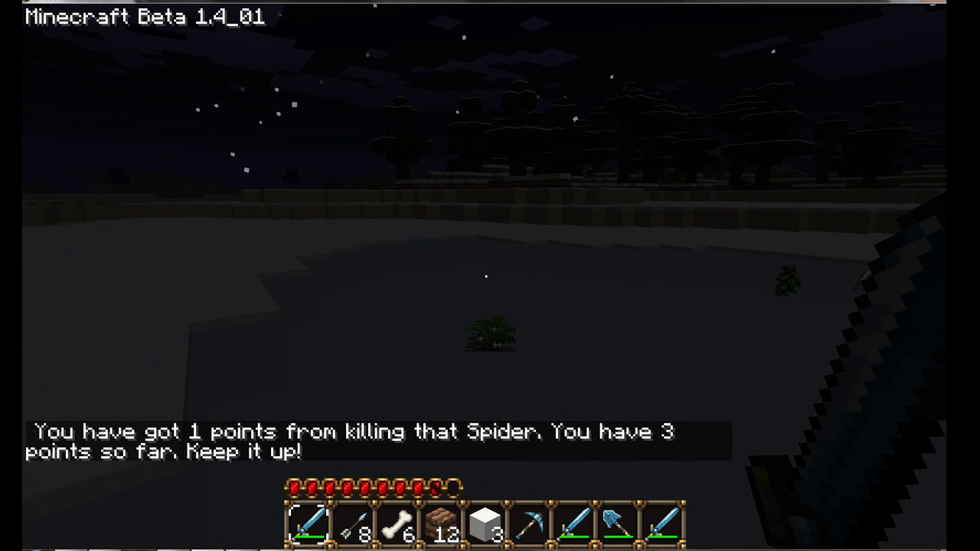
key("w")
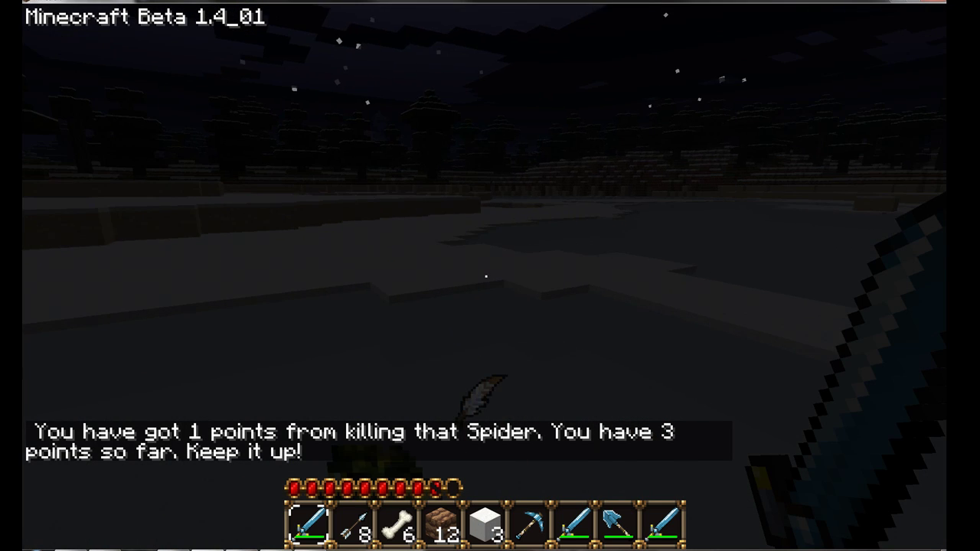
key("w")
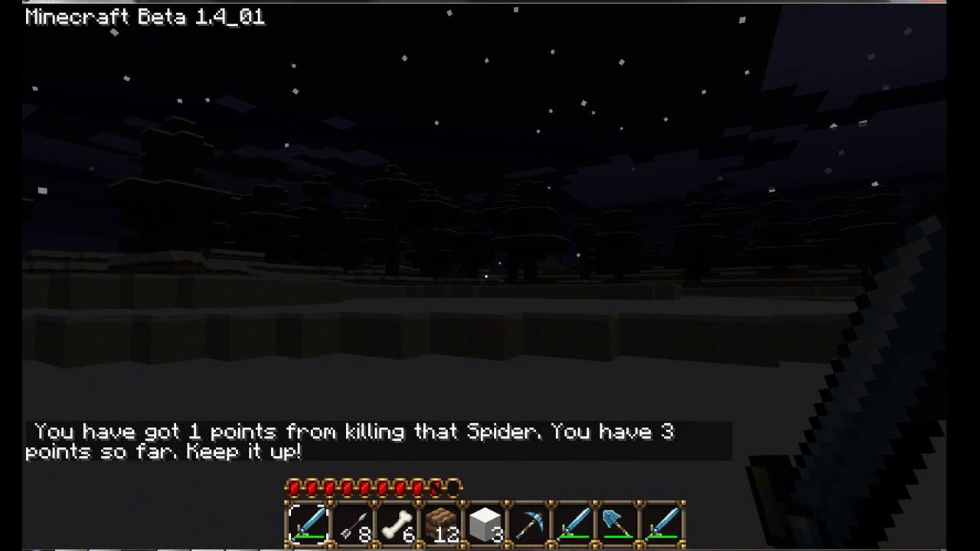
key("w")
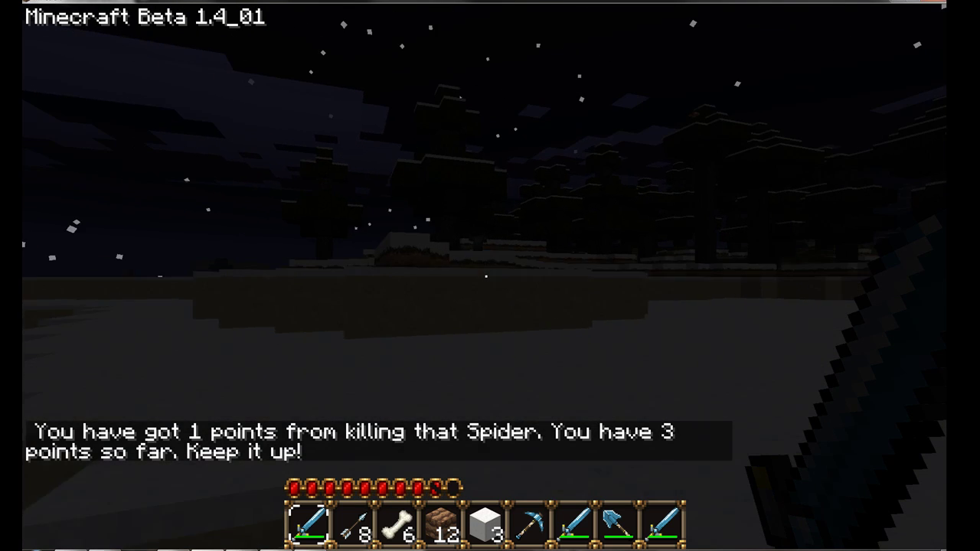
key("w")
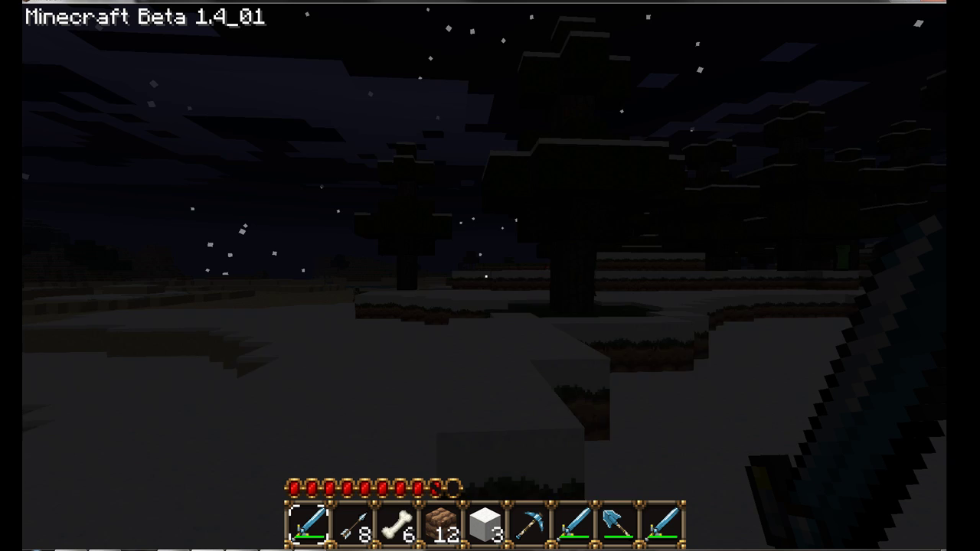
key("w")
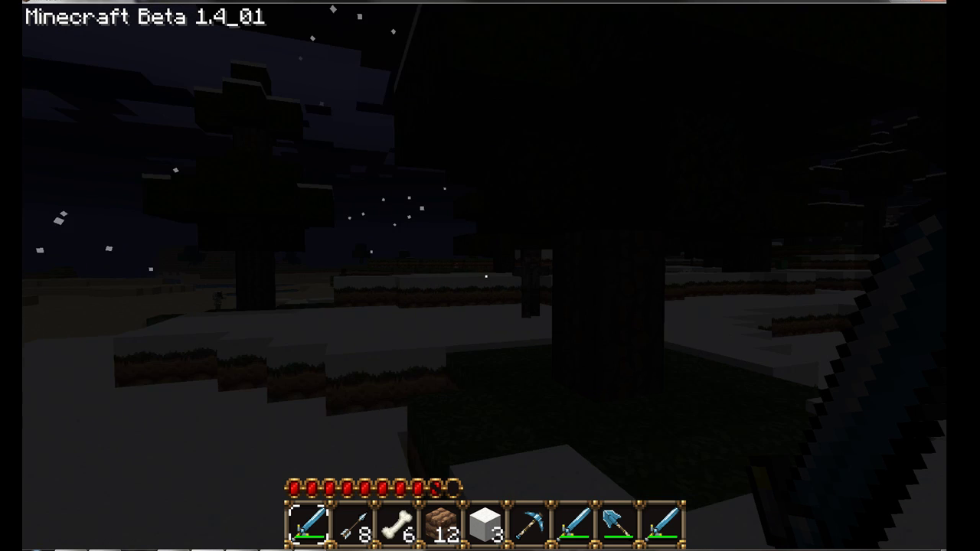
left_click(485, 276)
left_click(485, 276)
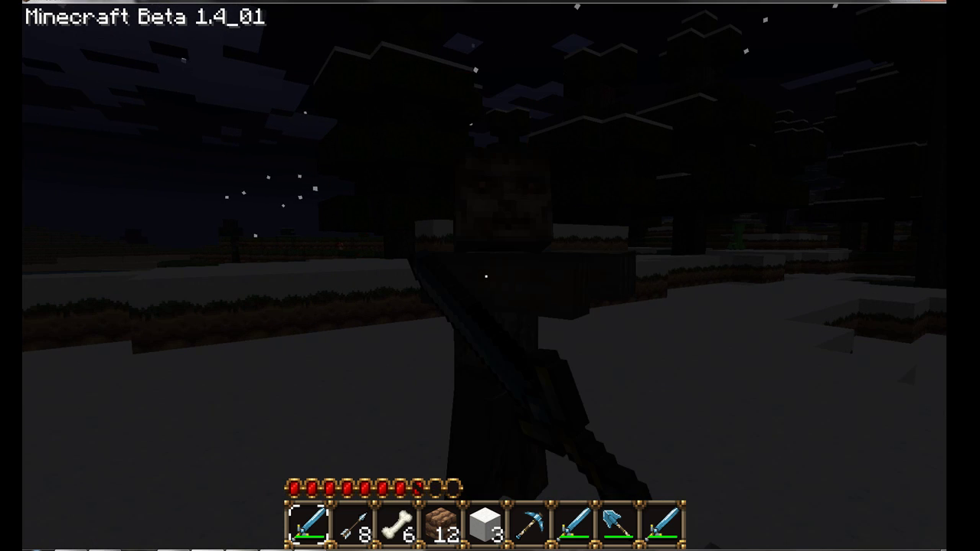
left_click(486, 276)
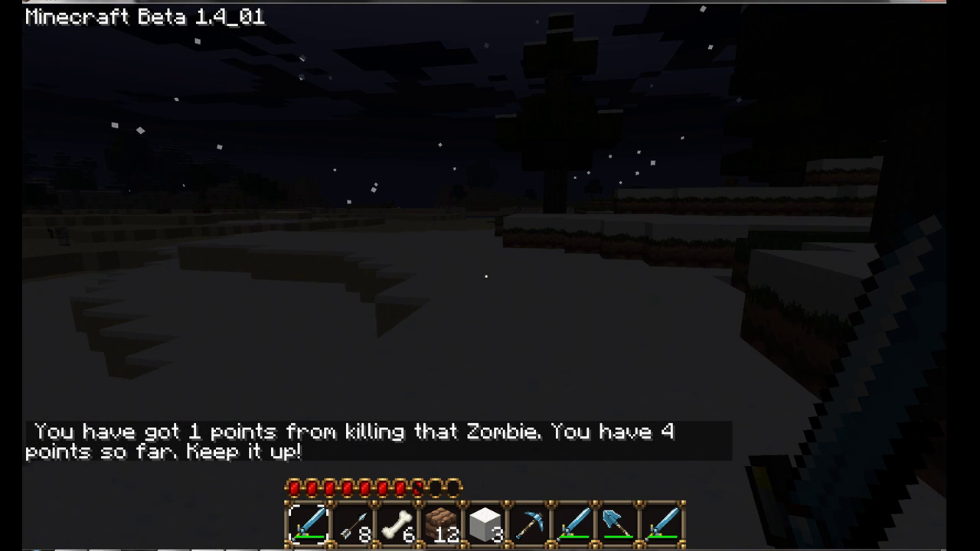
Step: End the night by setting the world time to 0 with the /time set chat command, and review the hunt results
key("t")
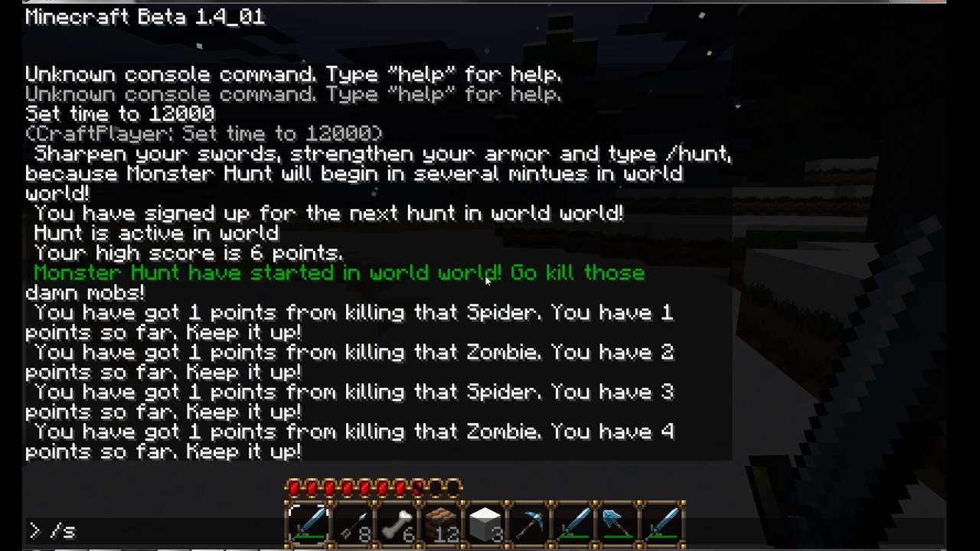
type("/time set 0")
key("Return")
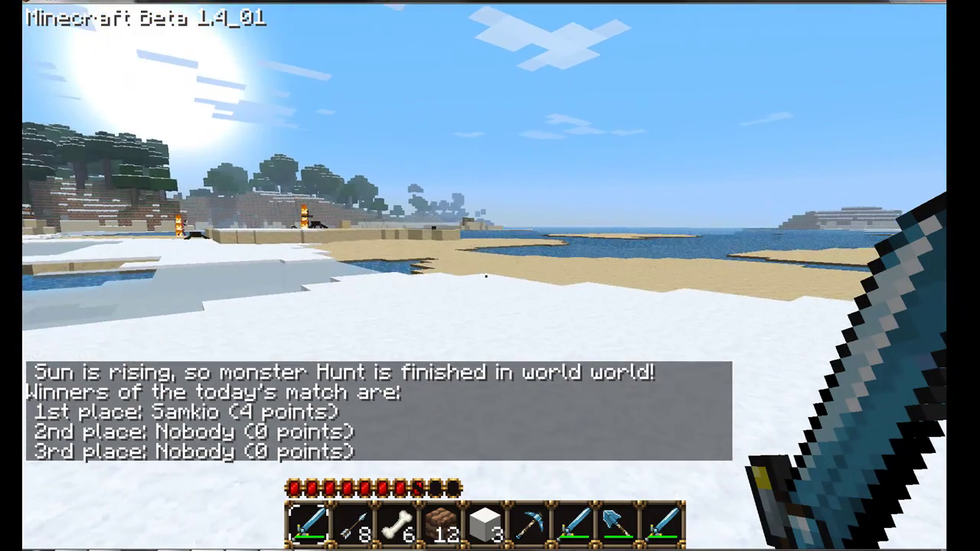
key("t")
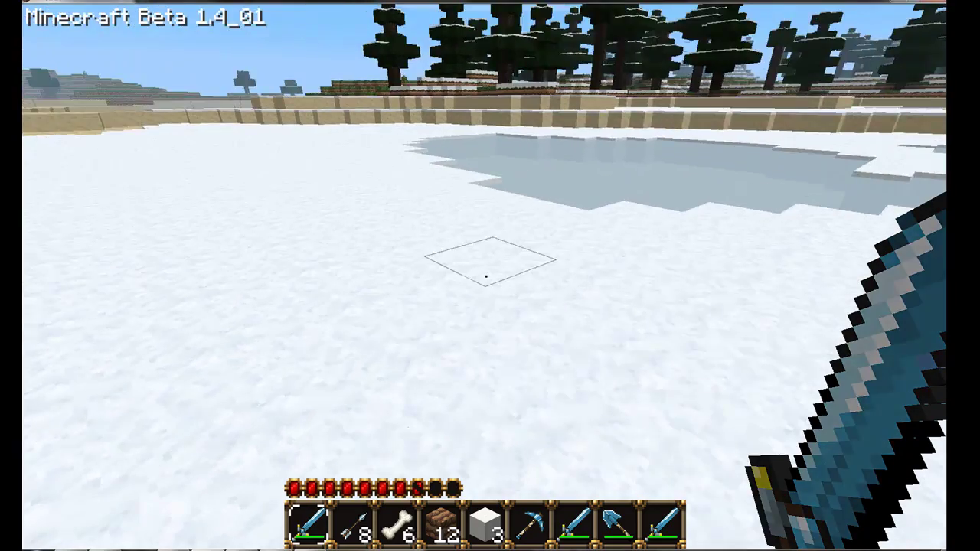
Step: Walk across the frozen lake to the sandy ledges and switch the held item to the white blocks
key("w")
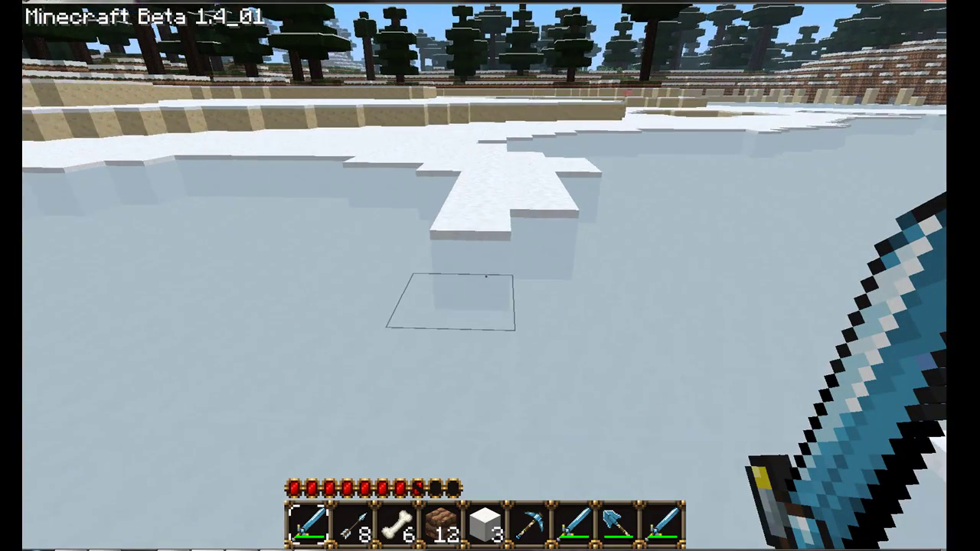
key("w")
key("space")
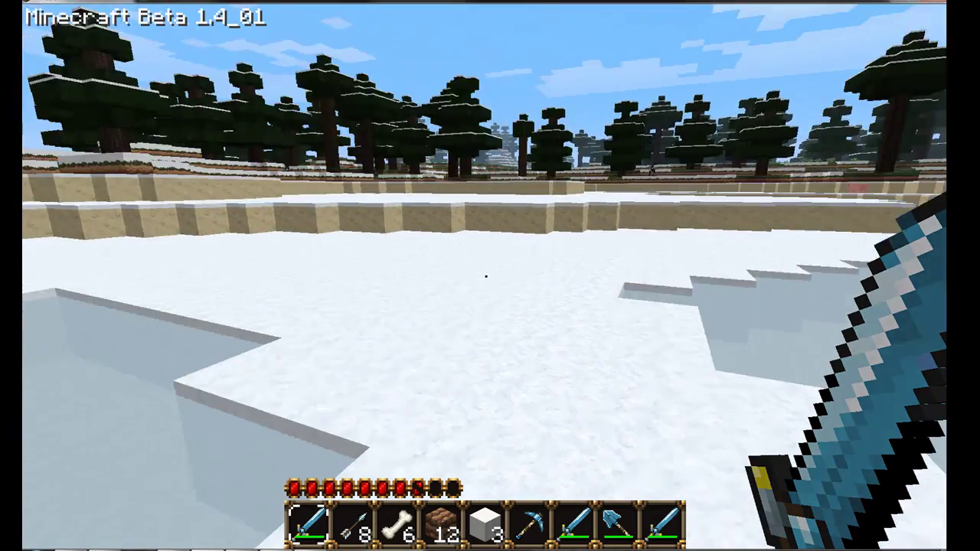
key("w")
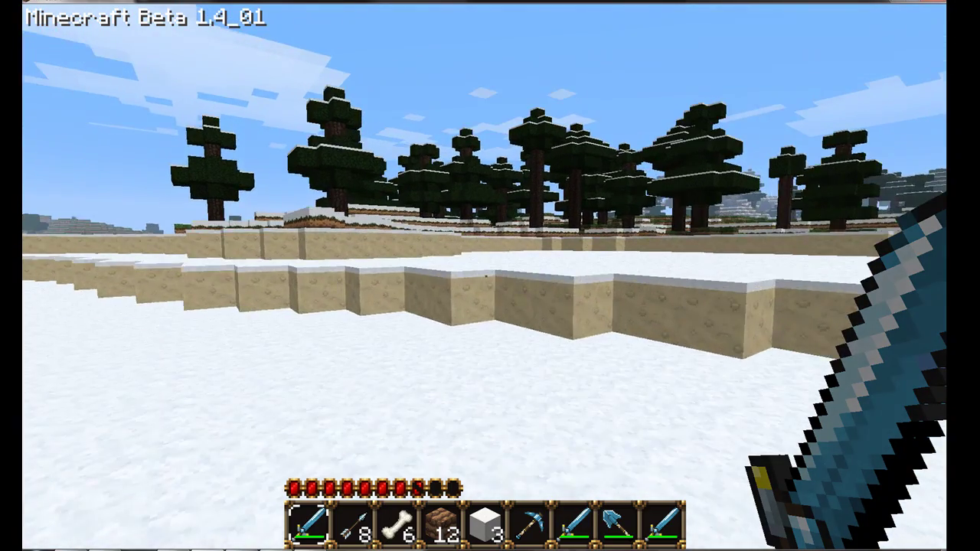
key("w")
key("space")
key("5")
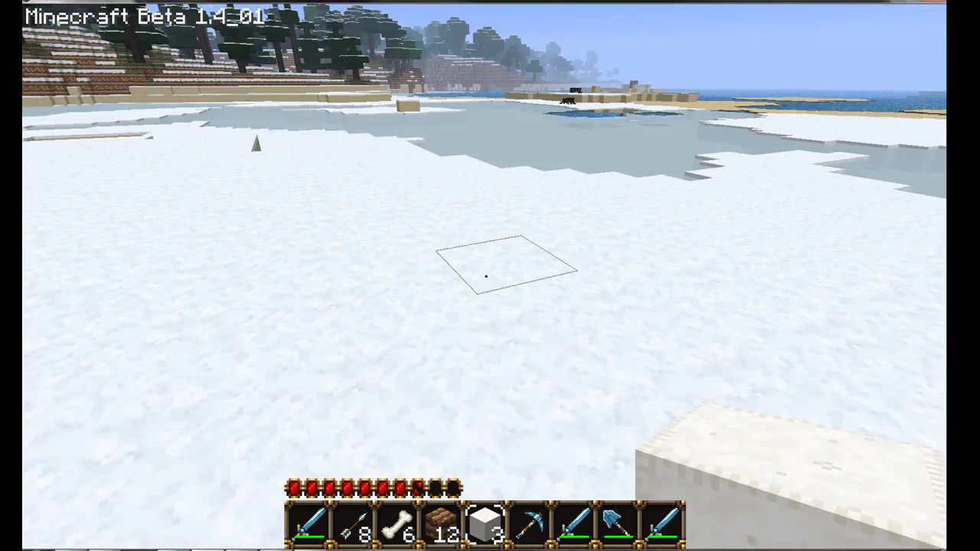
Step: Start a monster hunt manually with the /huntstart world chat command
key("t")
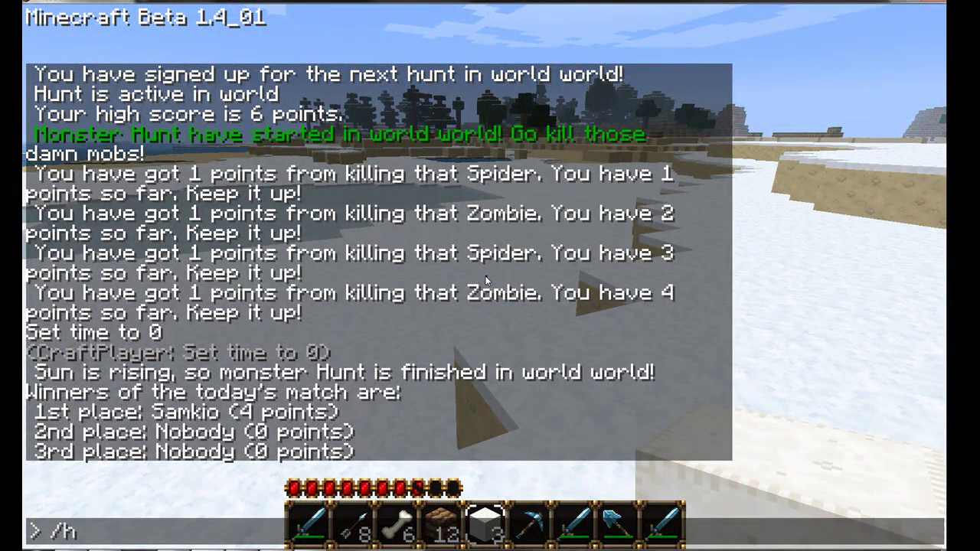
type("/huntst")
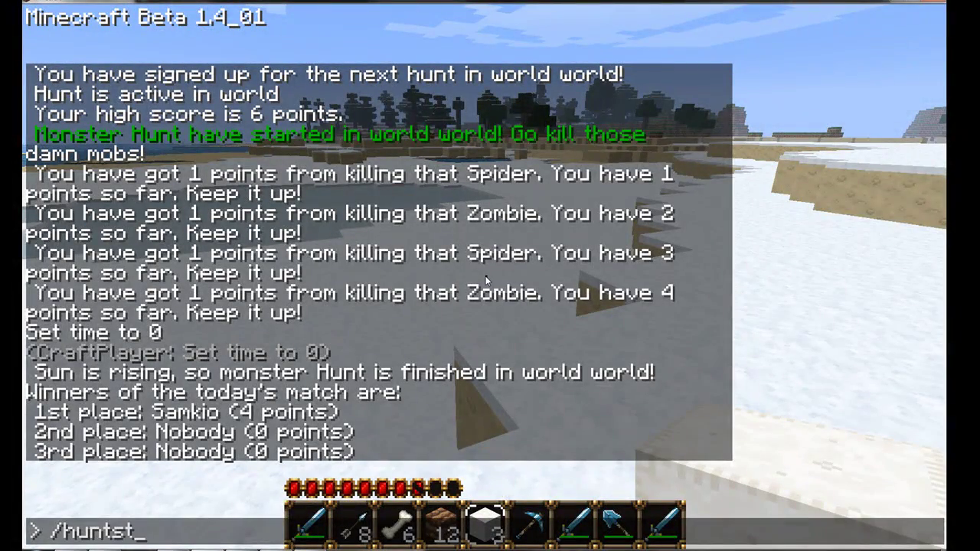
type("art world")
key("Return")
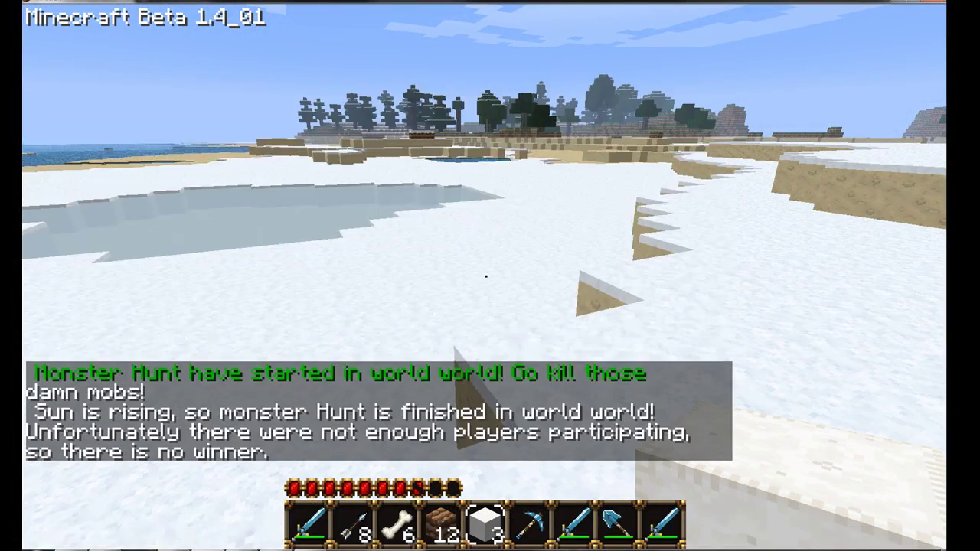
key("t")
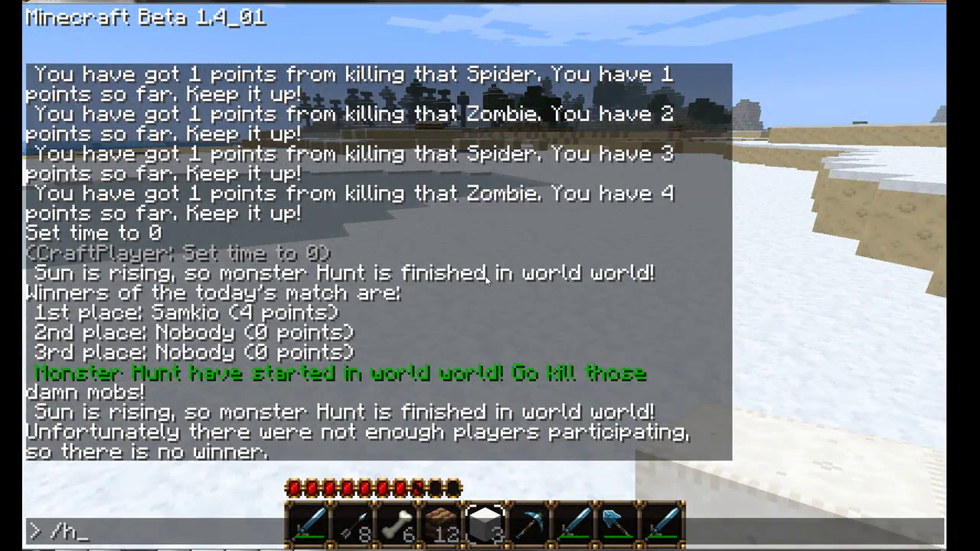
type("/huntstop wo")
key("Escape")
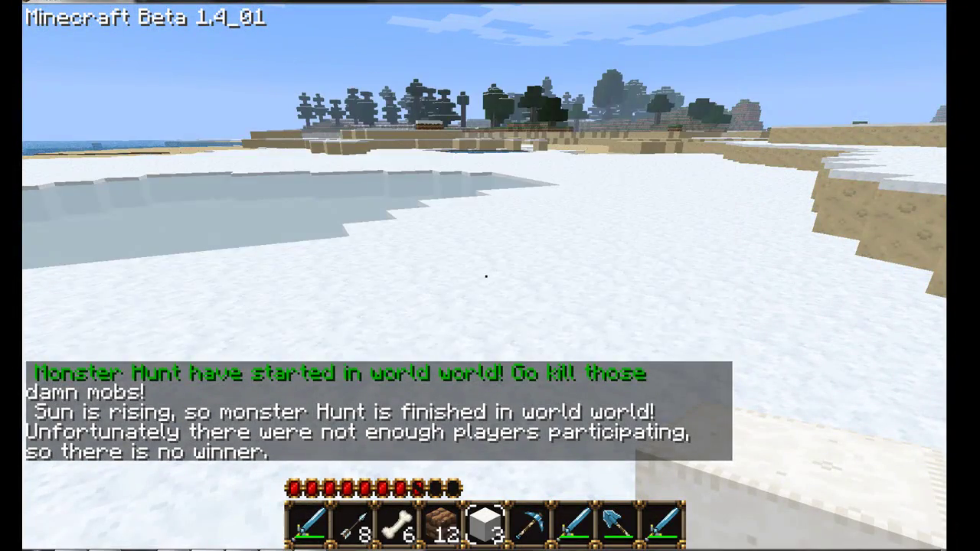
Step: Issue the /huntstop world chat command to end the monster hunt manually
key("t")
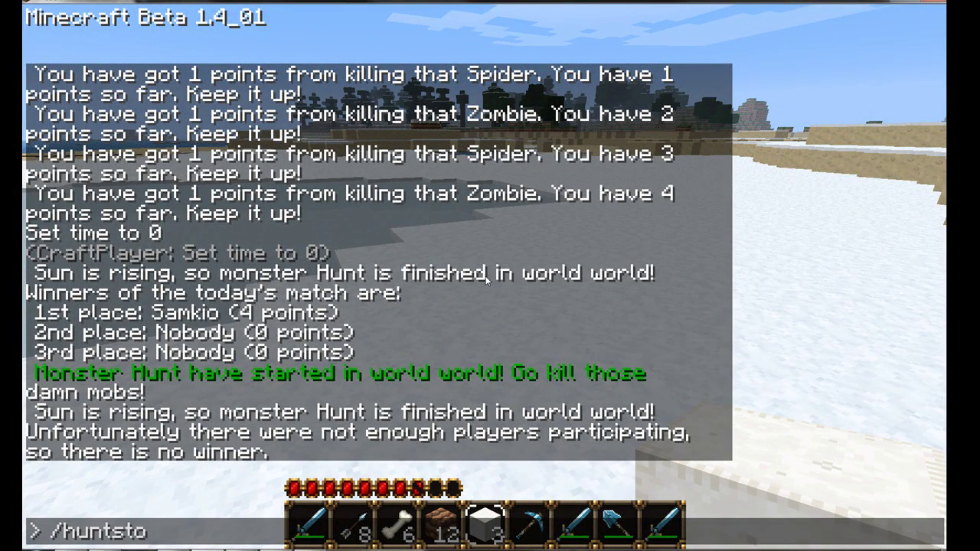
type("/huntstop world")
key("Return")
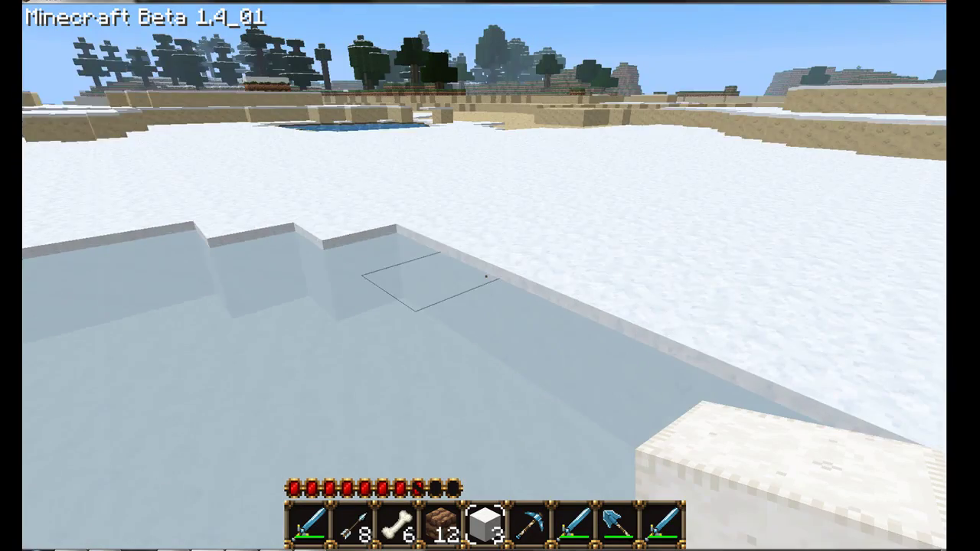
Step: Walk from the frozen lake up over the snow-covered sandy ledges to the snowy plain beside the trees
key("w")
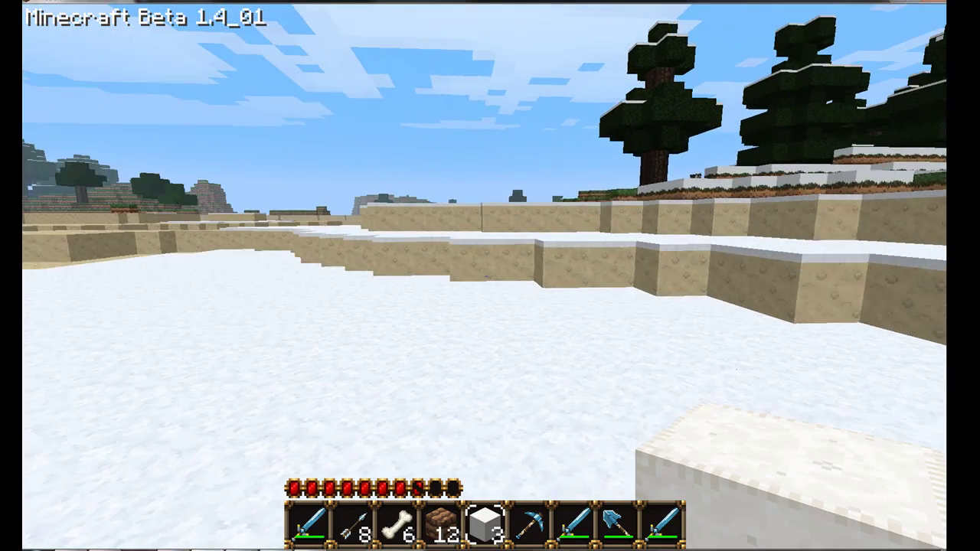
key("w")
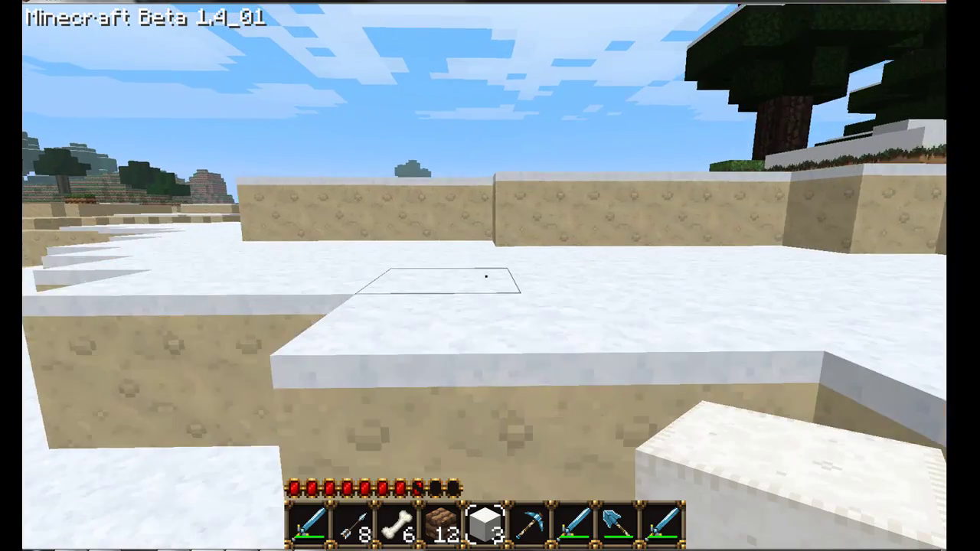
key("space")
key("w")
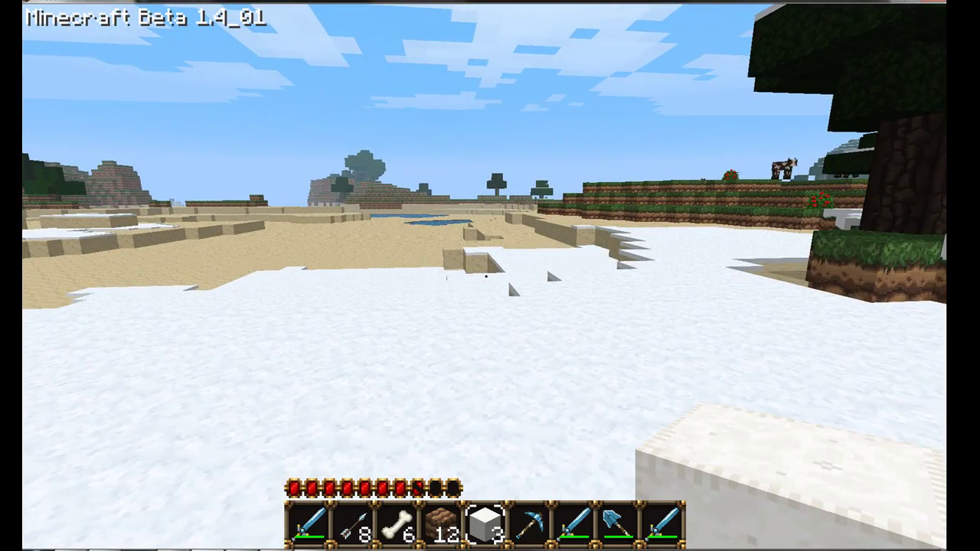